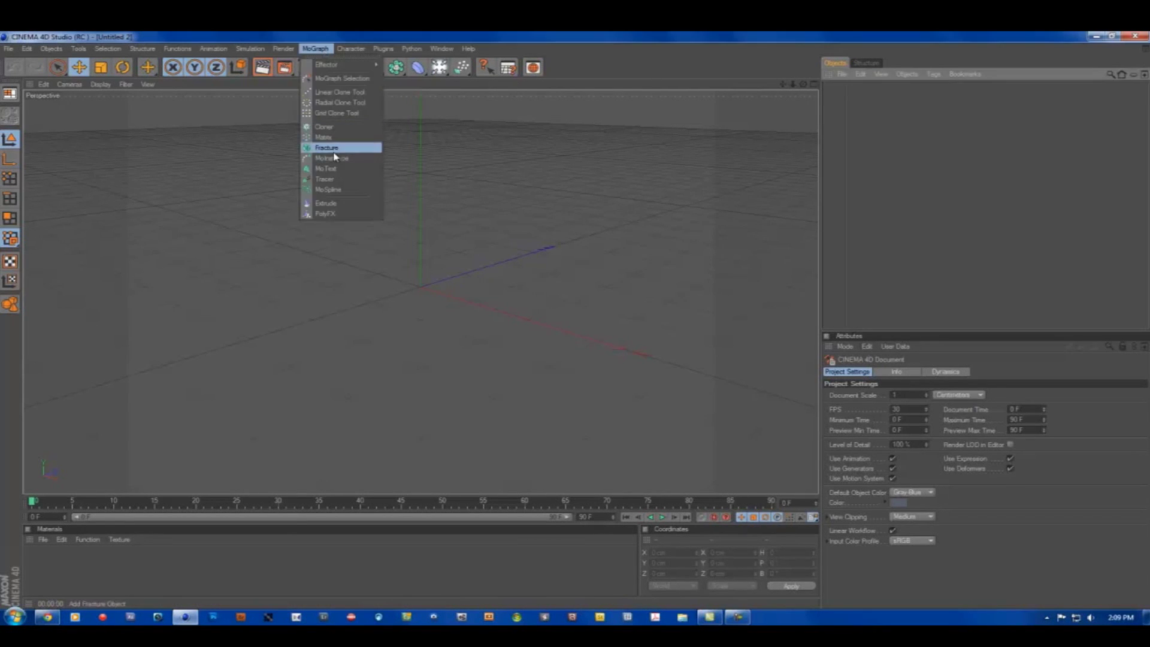
- Switch the Zodrex text to a heavy font and view it from the front
{"action": "left_click", "coordinate": [967, 459]}
{"action": "left_click", "coordinate": [71, 144]}
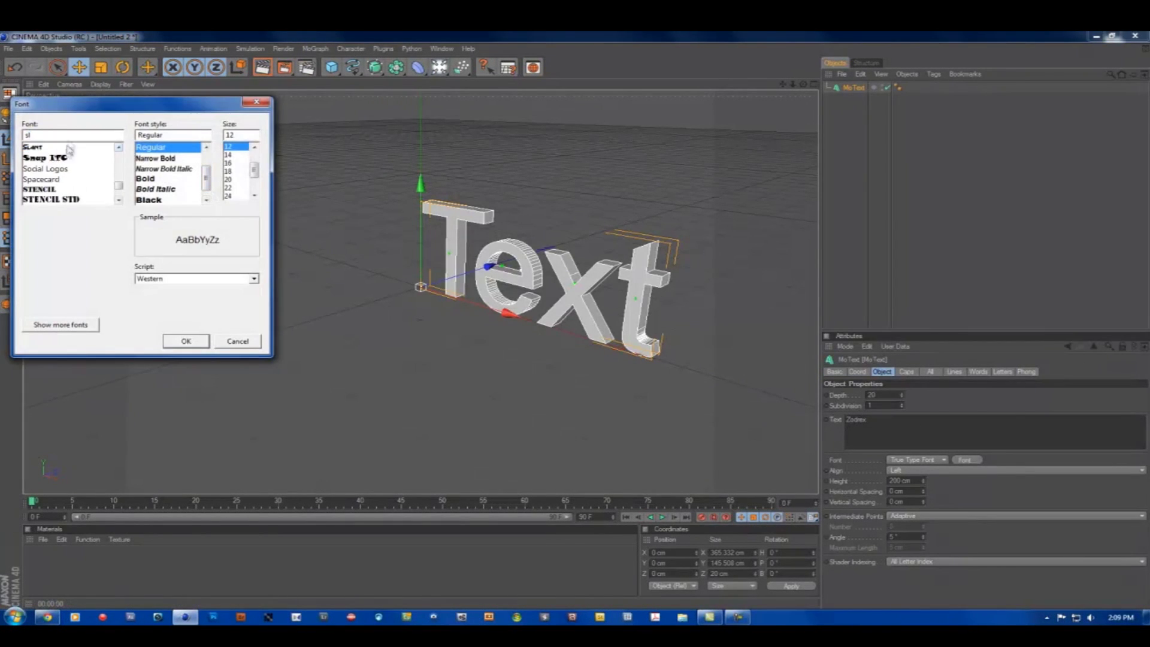
{"action": "left_click", "coordinate": [179, 339]}
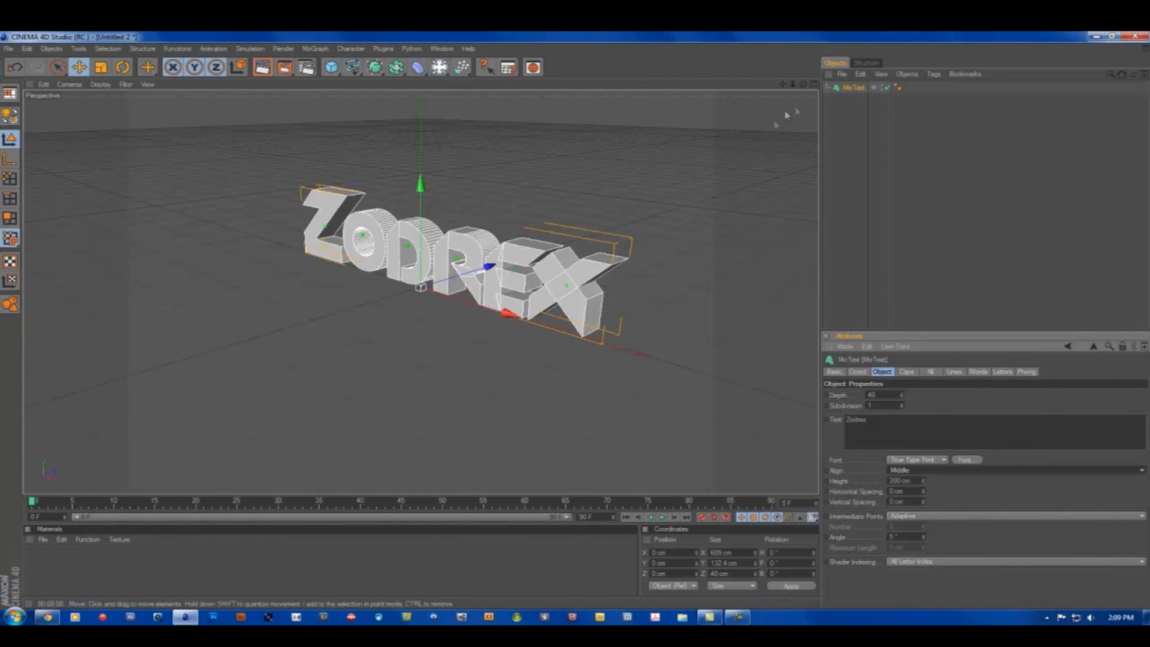
{"action": "left_click_drag", "start_coordinate": [539, 312], "coordinate": [574, 315], "text": "alt"}
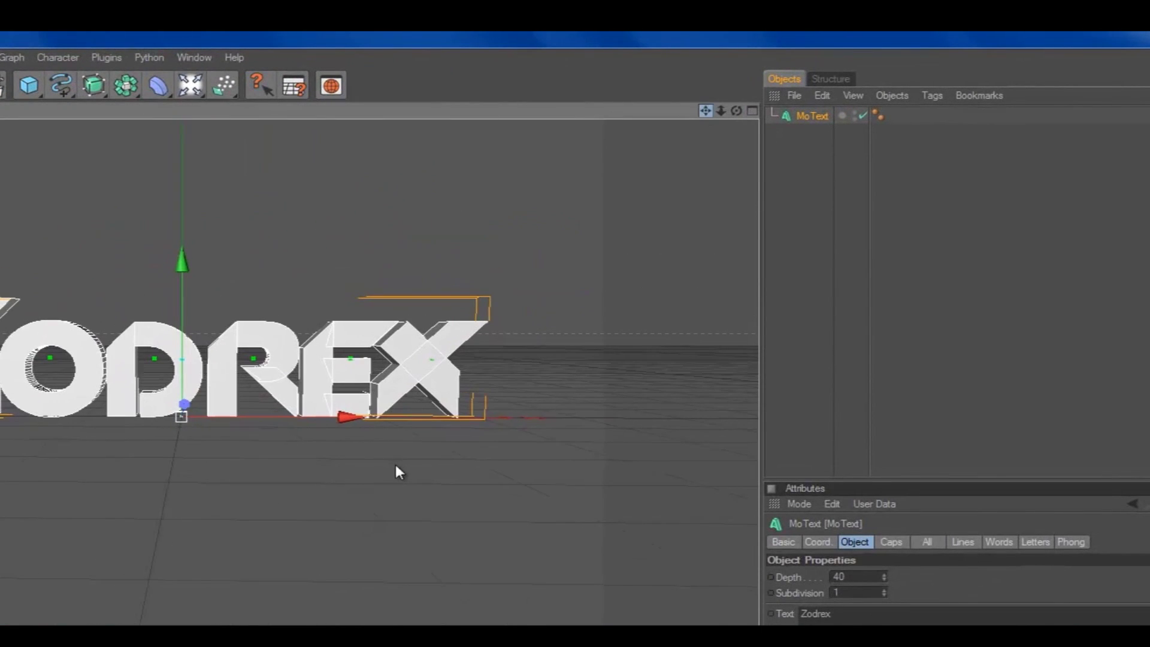
- Slide the E and X letter extrudes left, closer to the D
{"action": "left_click", "coordinate": [560, 174]}
{"action": "left_click", "coordinate": [826, 171]}
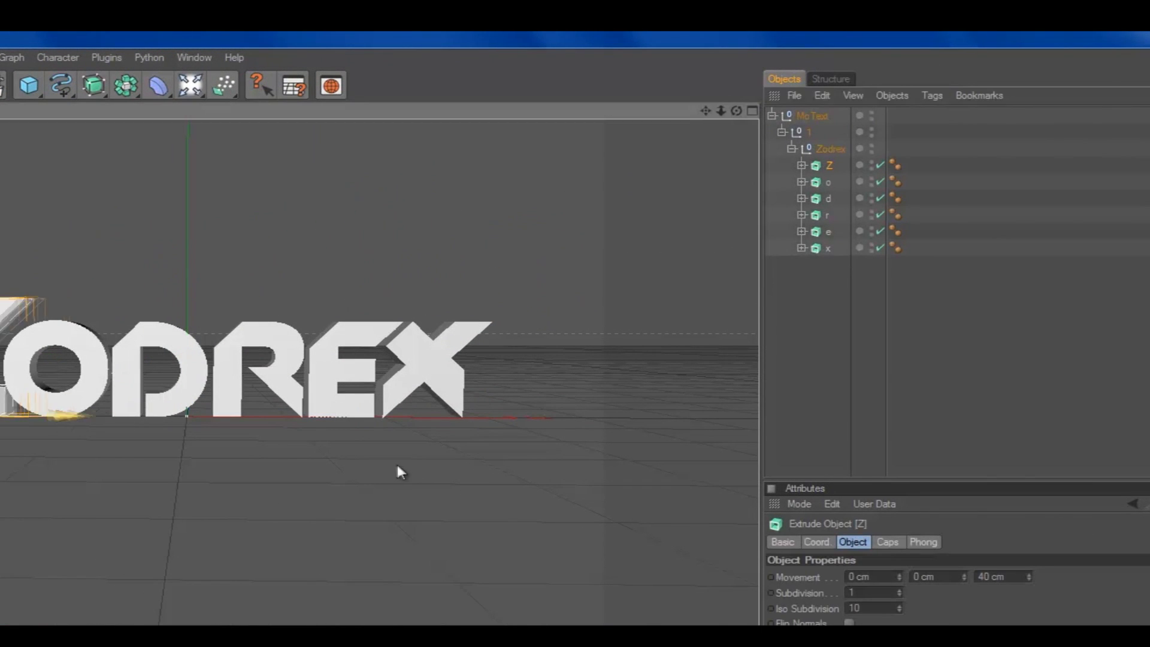
{"action": "left_click", "coordinate": [828, 199]}
{"action": "left_click", "coordinate": [827, 231]}
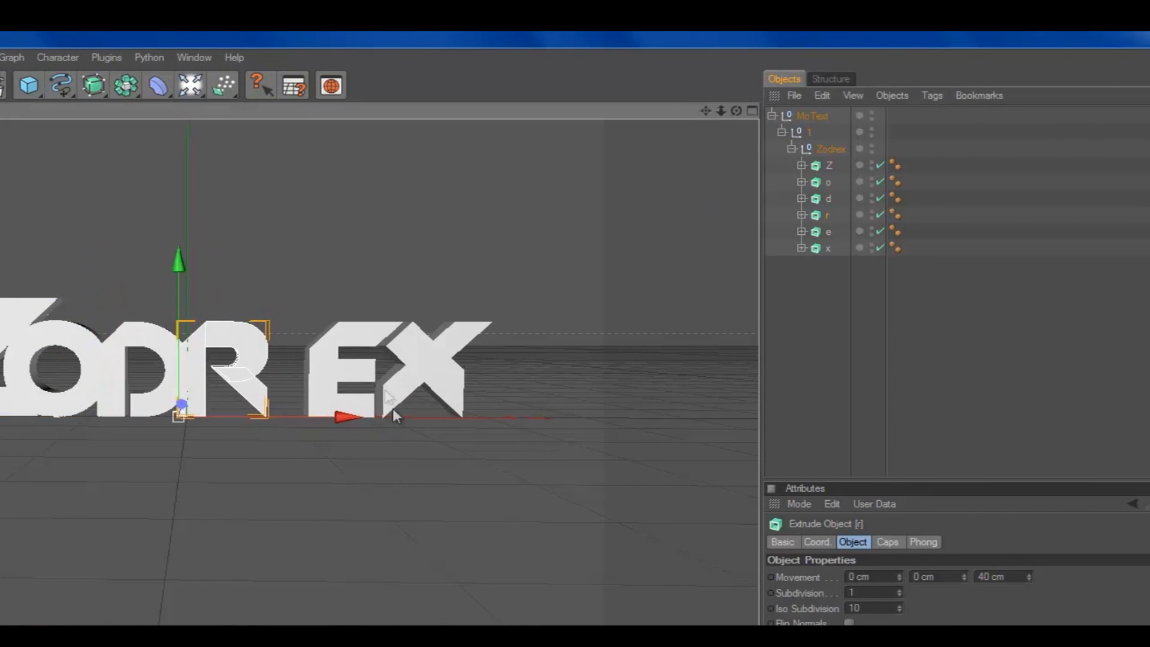
{"action": "left_click_drag", "start_coordinate": [388, 416], "coordinate": [400, 473]}
{"action": "left_click_drag", "start_coordinate": [510, 406], "coordinate": [398, 467]}
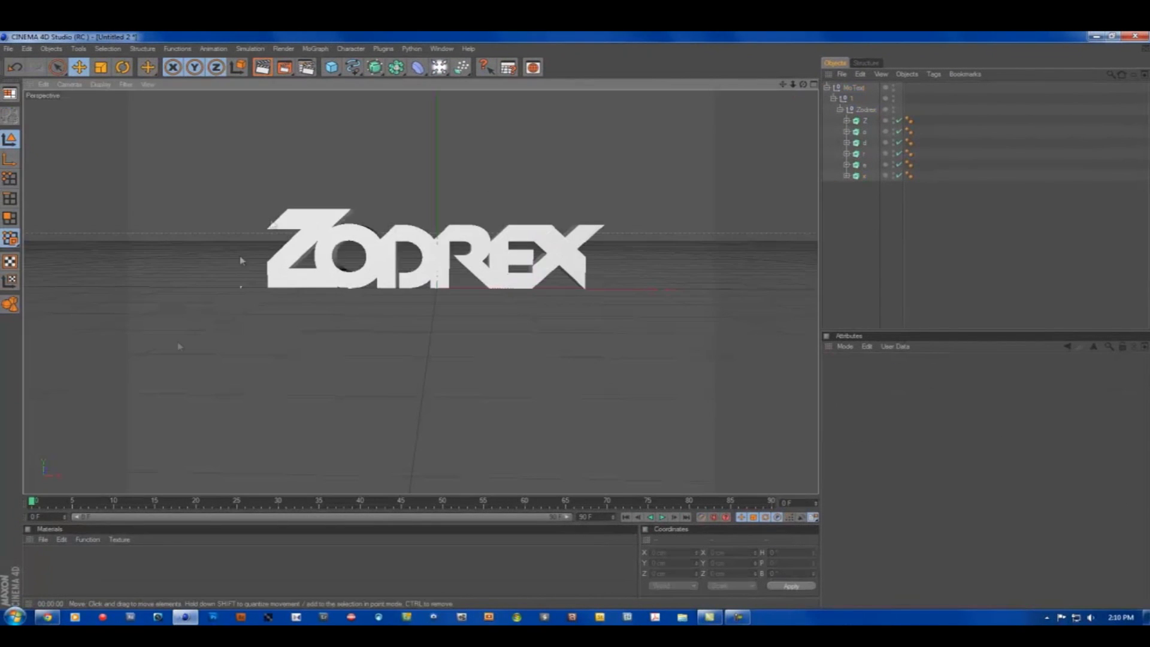
- Load the red material from disk, apply it to the Zodrex text, and preview
{"action": "left_click", "coordinate": [42, 539]}
{"action": "left_click", "coordinate": [71, 465]}
{"action": "double_click", "coordinate": [257, 280]}
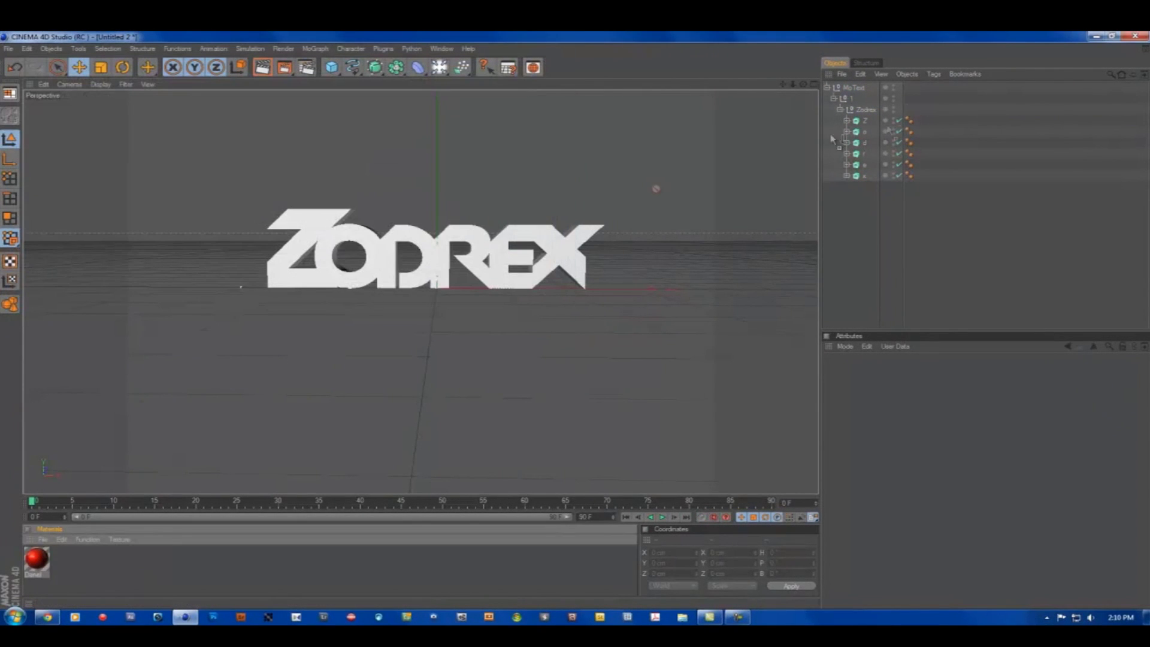
{"action": "left_click_drag", "start_coordinate": [36, 559], "coordinate": [866, 109]}
{"action": "left_click", "coordinate": [262, 67]}
- Group the six letter objects under a null carrying the red material
{"action": "left_click", "coordinate": [864, 120]}
{"action": "left_click", "coordinate": [865, 175], "text": "shift"}
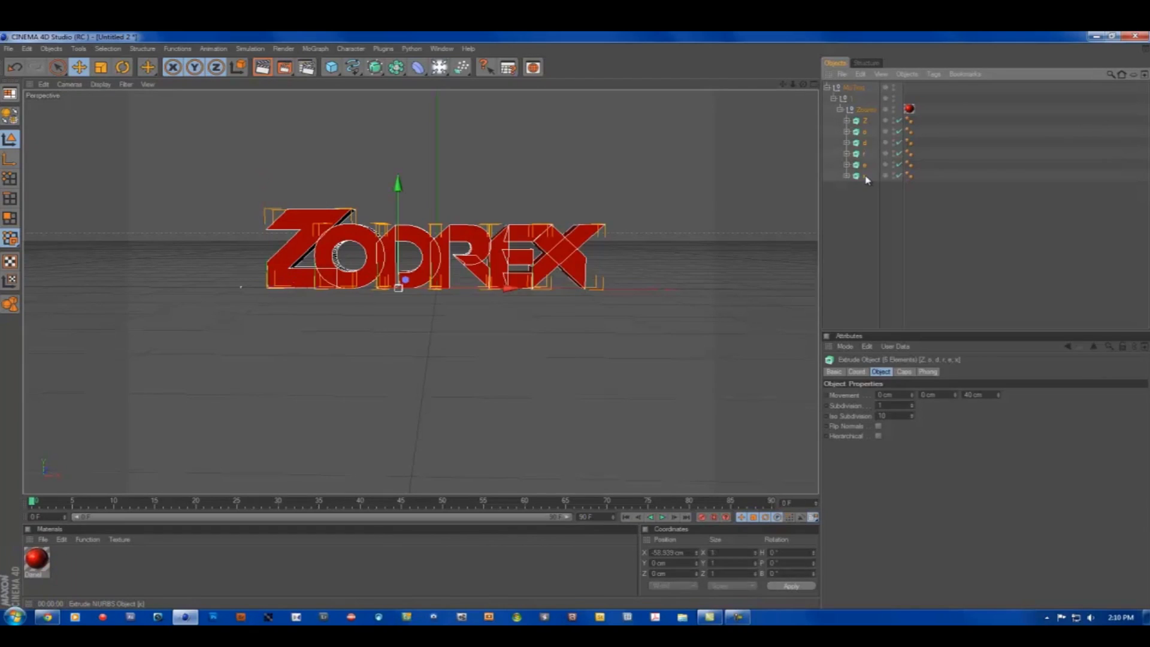
{"action": "key", "text": "alt+g"}
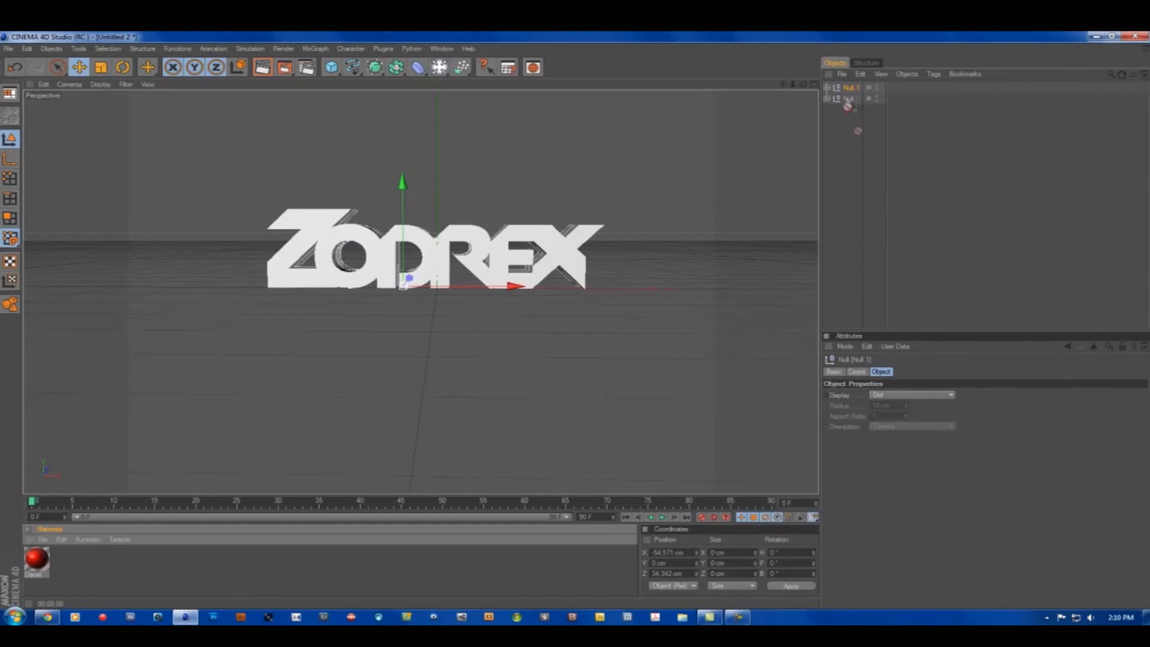
{"action": "left_click_drag", "start_coordinate": [36, 558], "coordinate": [892, 97]}
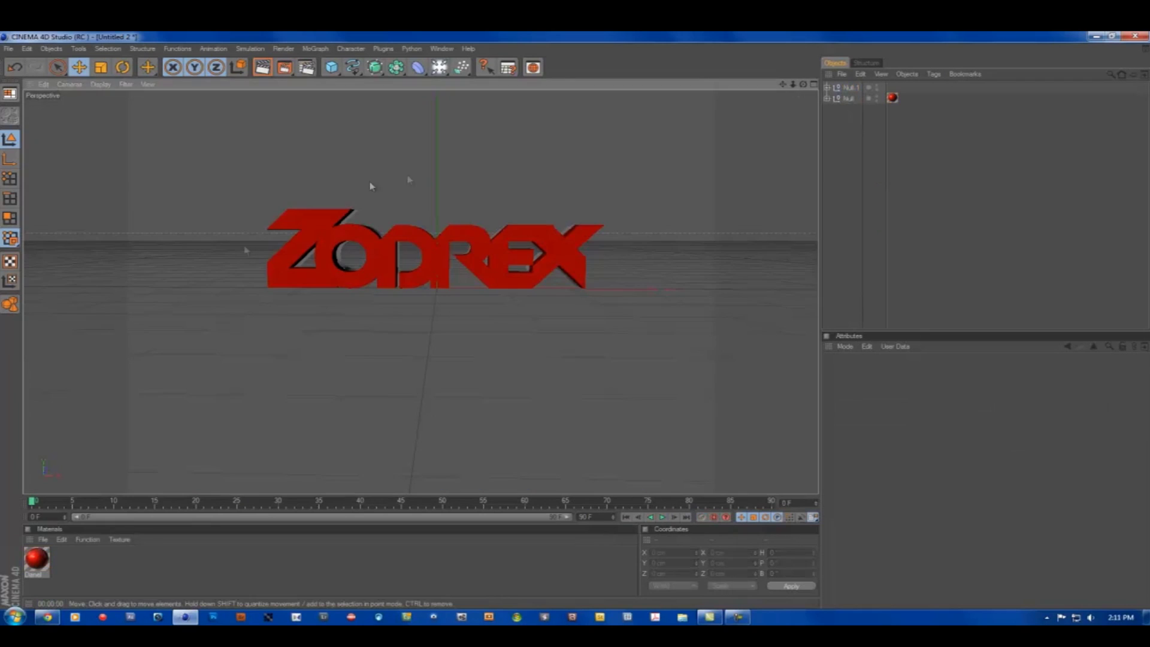
- Create a new material named Mat and set its colour
{"action": "left_click", "coordinate": [43, 539]}
{"action": "left_click", "coordinate": [52, 405]}
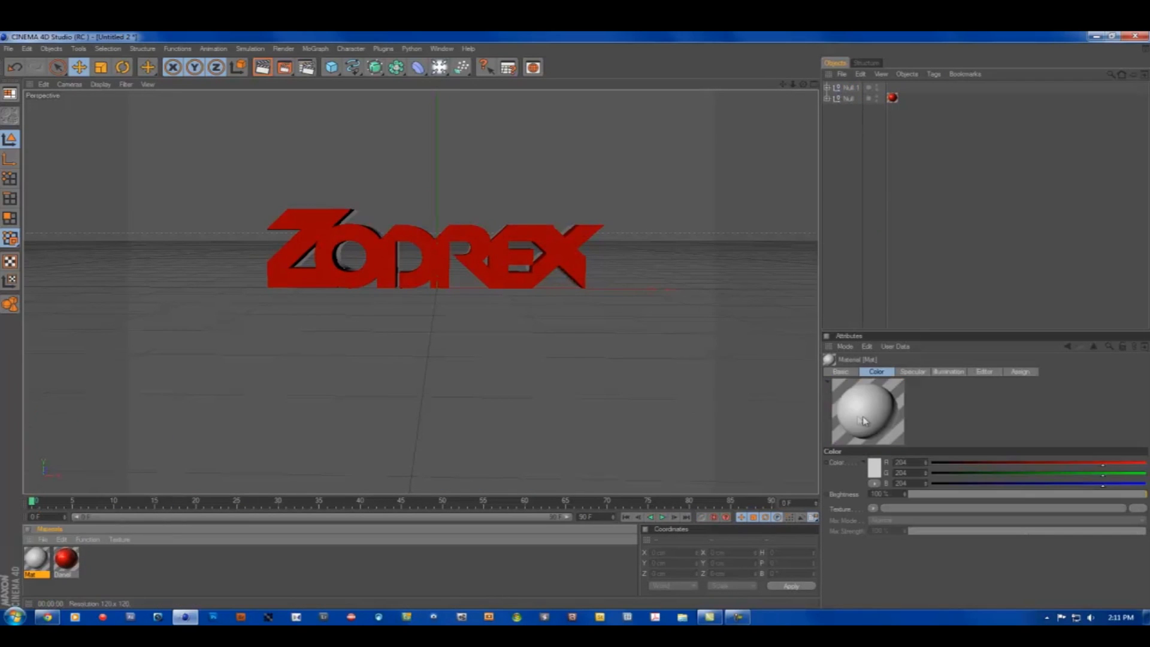
{"action": "left_click", "coordinate": [872, 469]}
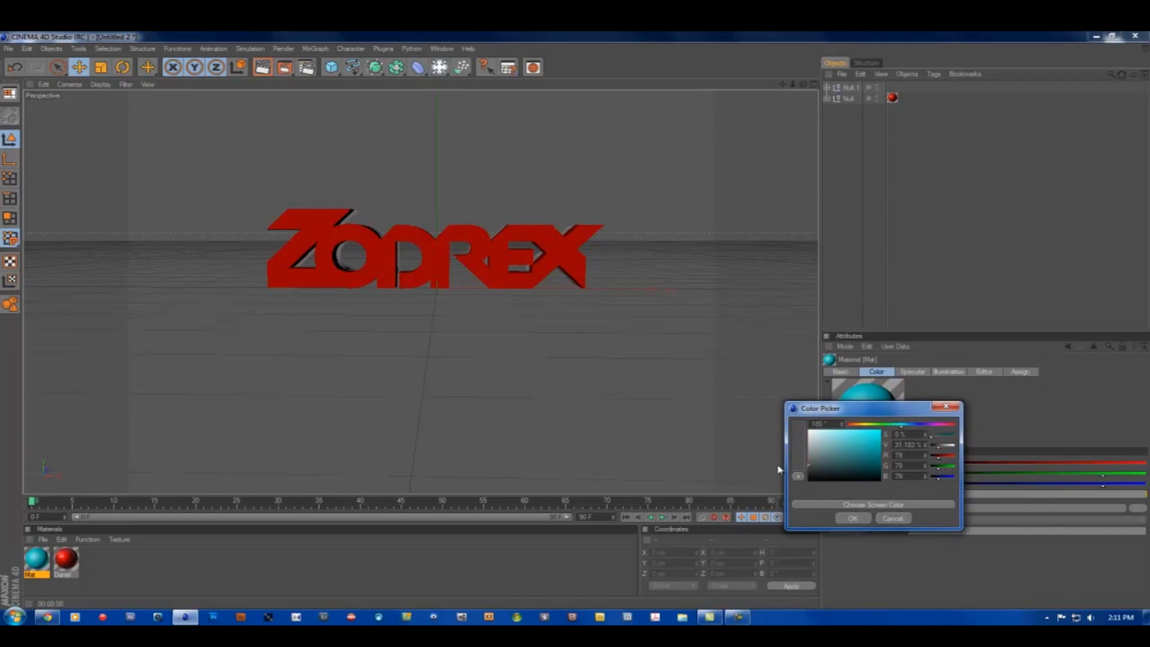
{"action": "left_click", "coordinate": [867, 521]}
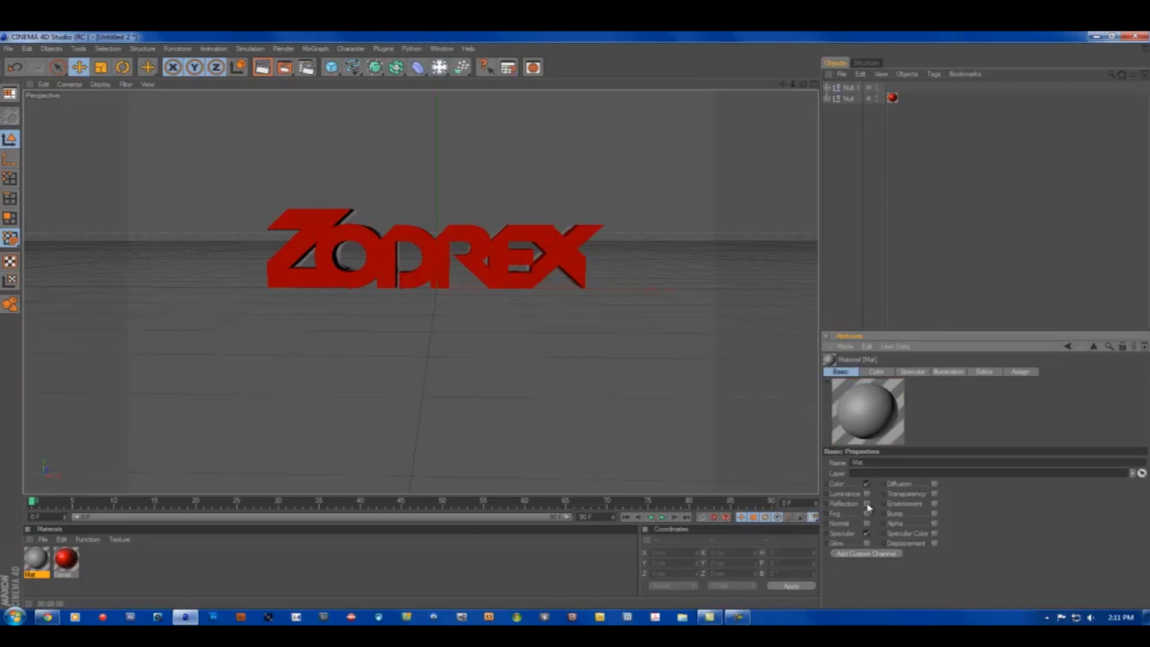
- Enable reflection on Mat with a darker colour at about 49% brightness
{"action": "left_click", "coordinate": [867, 513]}
{"action": "left_click", "coordinate": [914, 372]}
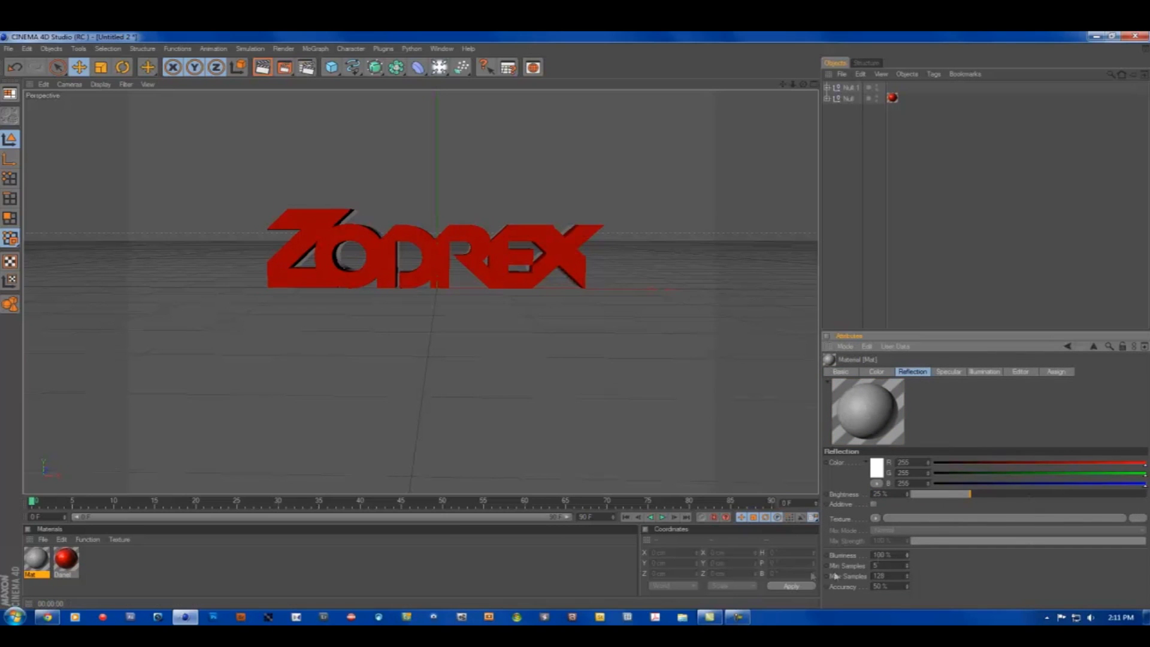
{"action": "left_click", "coordinate": [876, 468]}
{"action": "left_click", "coordinate": [869, 522]}
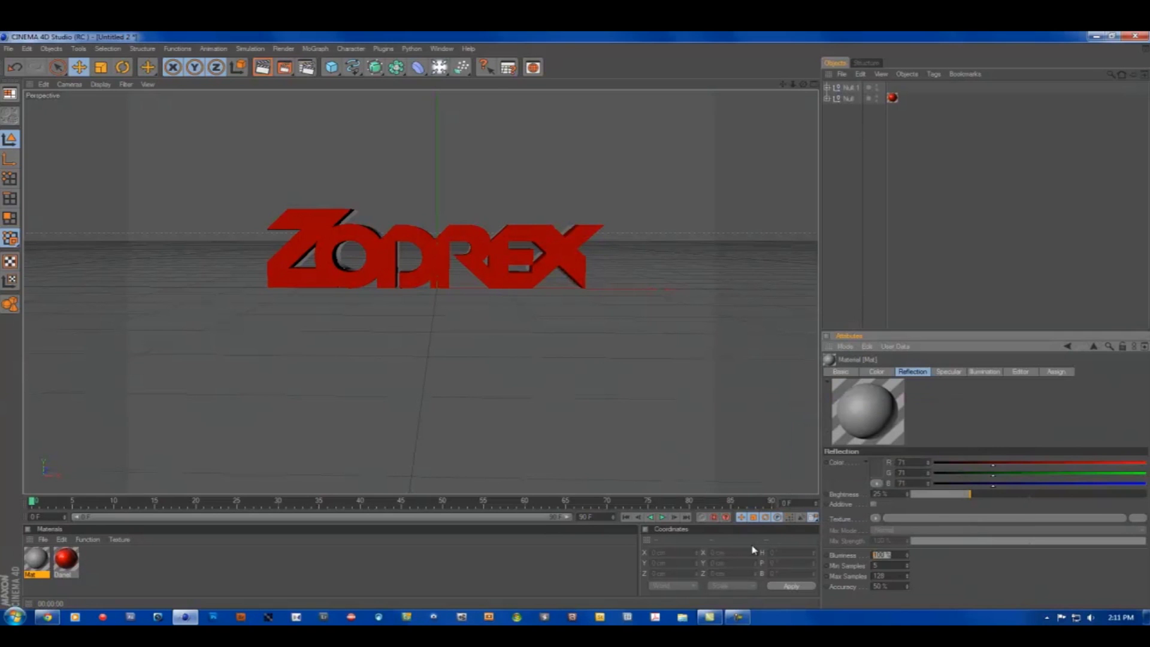
{"action": "left_click_drag", "start_coordinate": [965, 495], "coordinate": [1024, 494]}
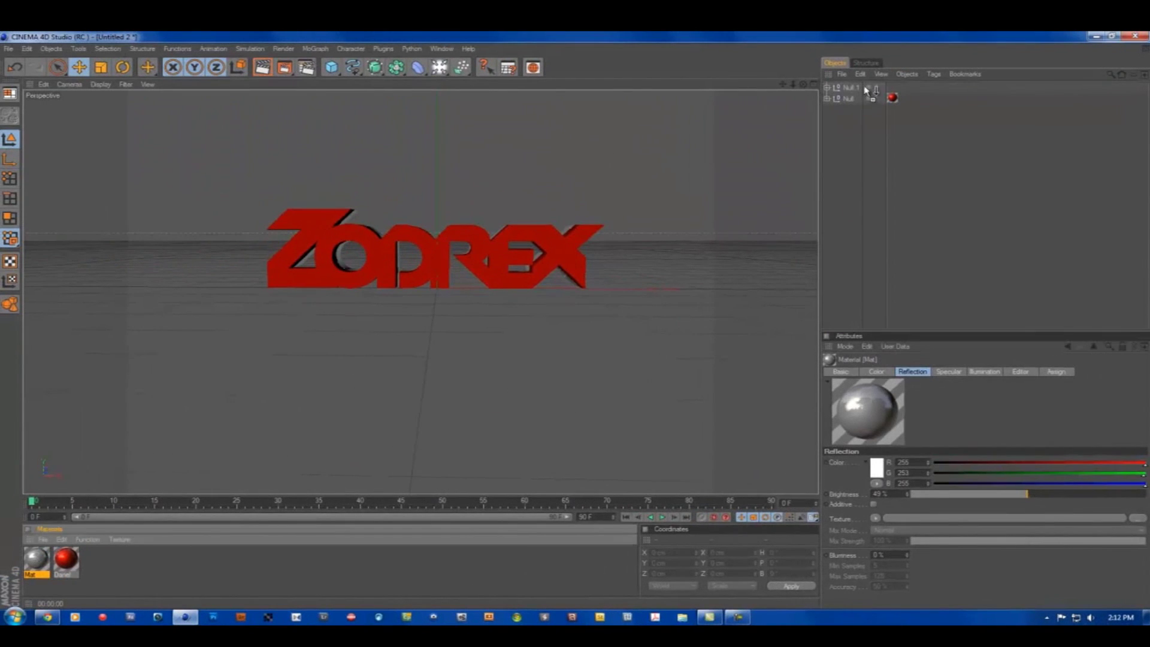
- Assign Mat to Null.1 and render a preview of the logo
{"action": "left_click", "coordinate": [893, 87]}
{"action": "left_click", "coordinate": [261, 67]}
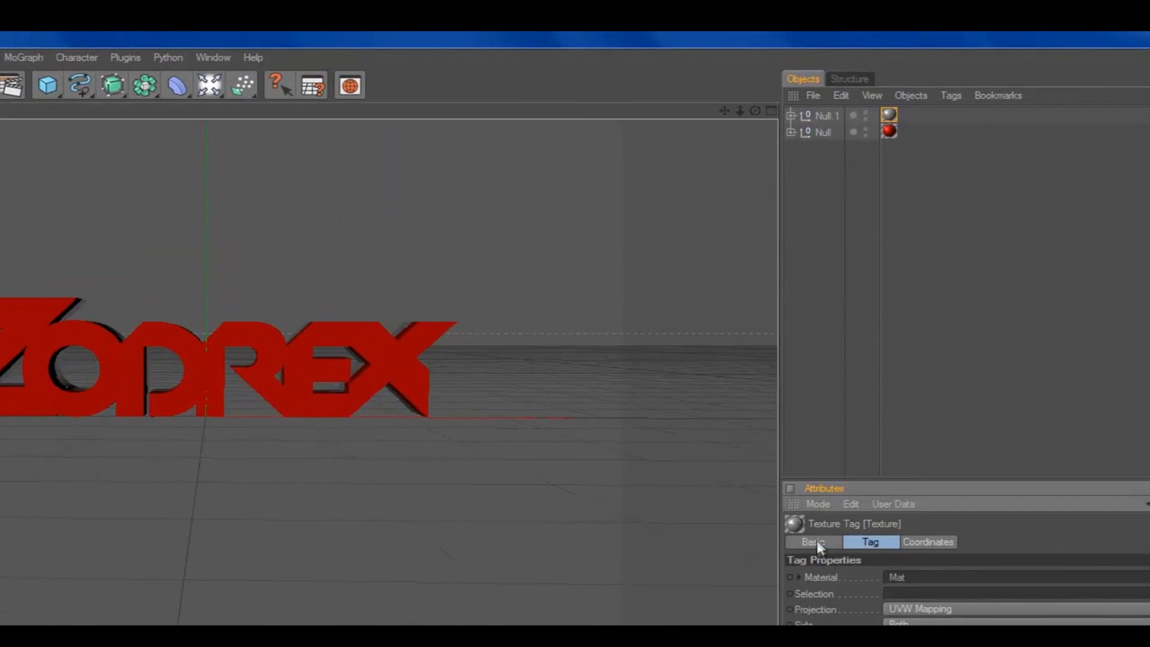
{"action": "left_click", "coordinate": [842, 371]}
{"action": "left_click_drag", "start_coordinate": [331, 67], "coordinate": [347, 82]}
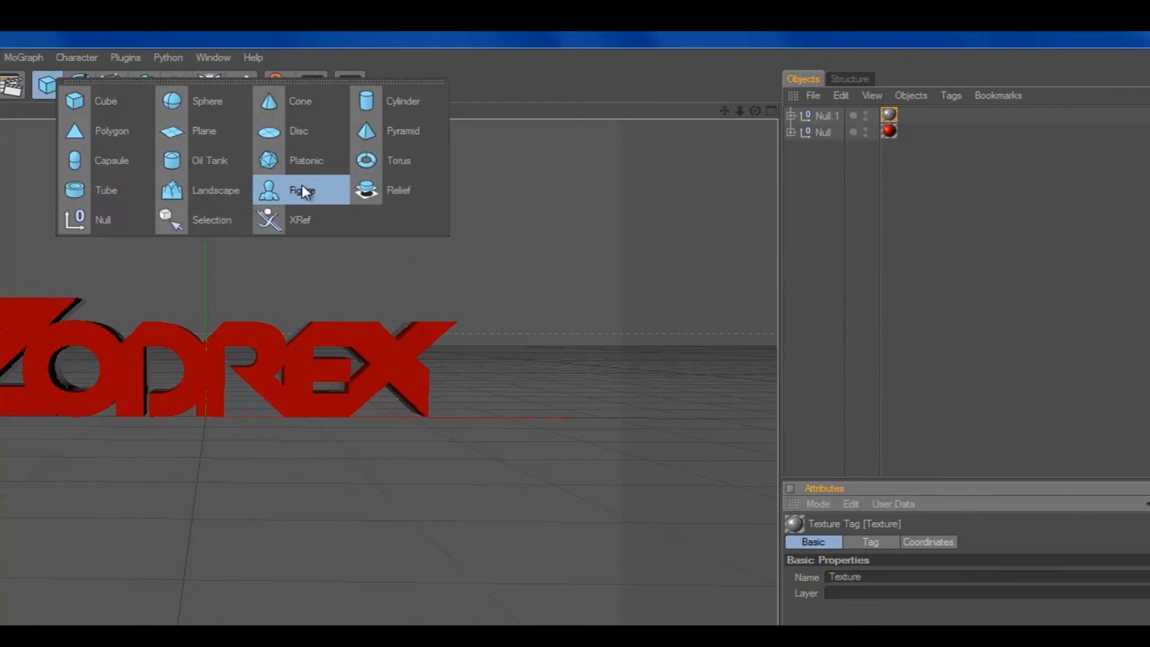
{"action": "left_click", "coordinate": [302, 187]}
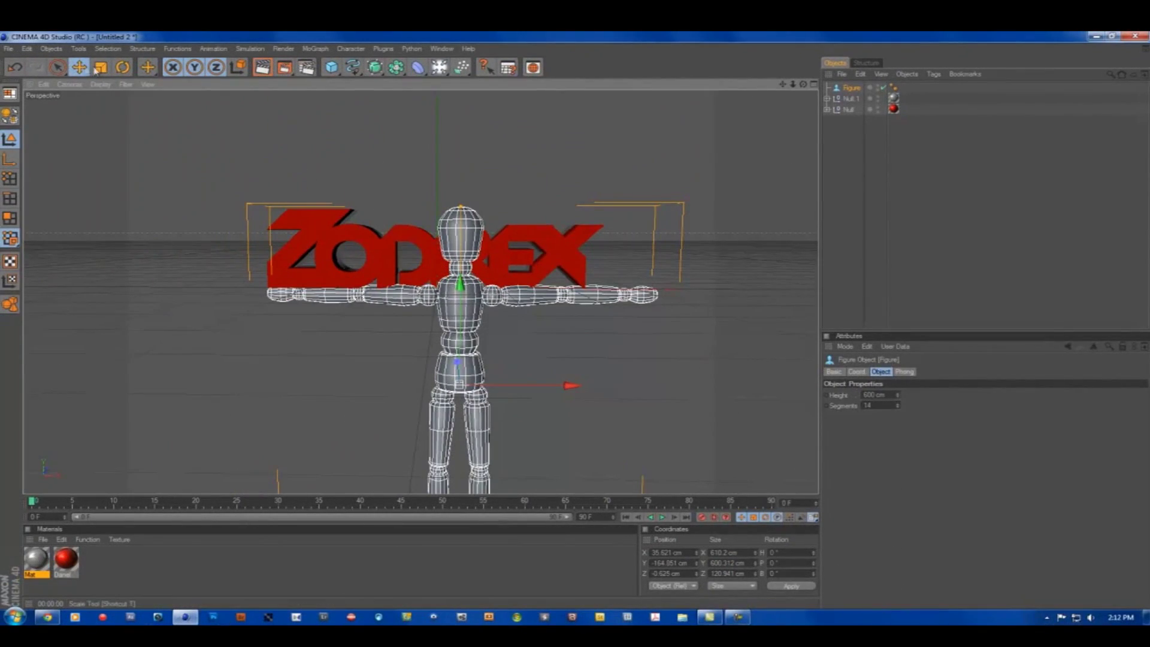
{"action": "left_click", "coordinate": [99, 67]}
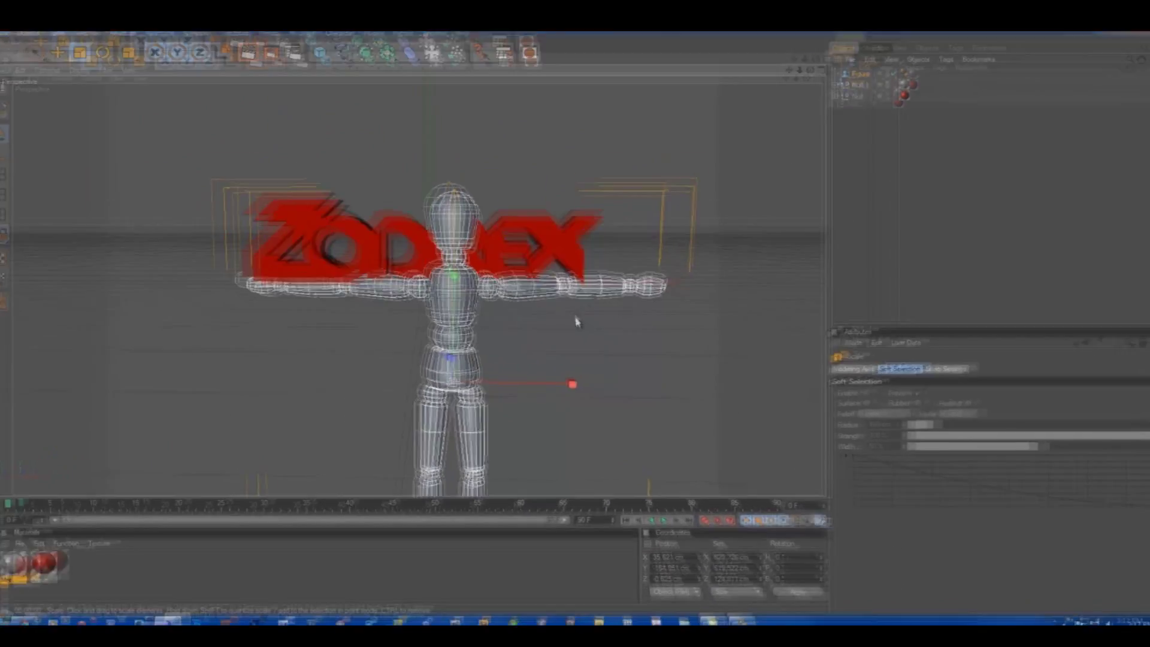
{"action": "left_click_drag", "start_coordinate": [575, 321], "coordinate": [558, 293]}
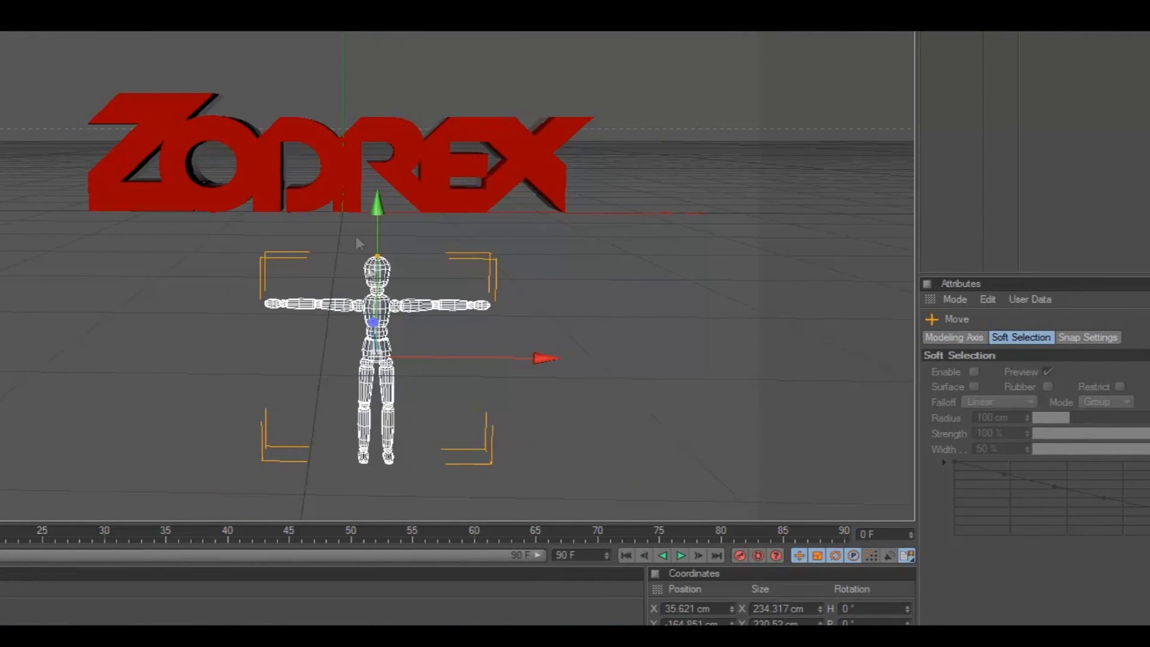
{"action": "left_click_drag", "start_coordinate": [358, 242], "coordinate": [326, 233]}
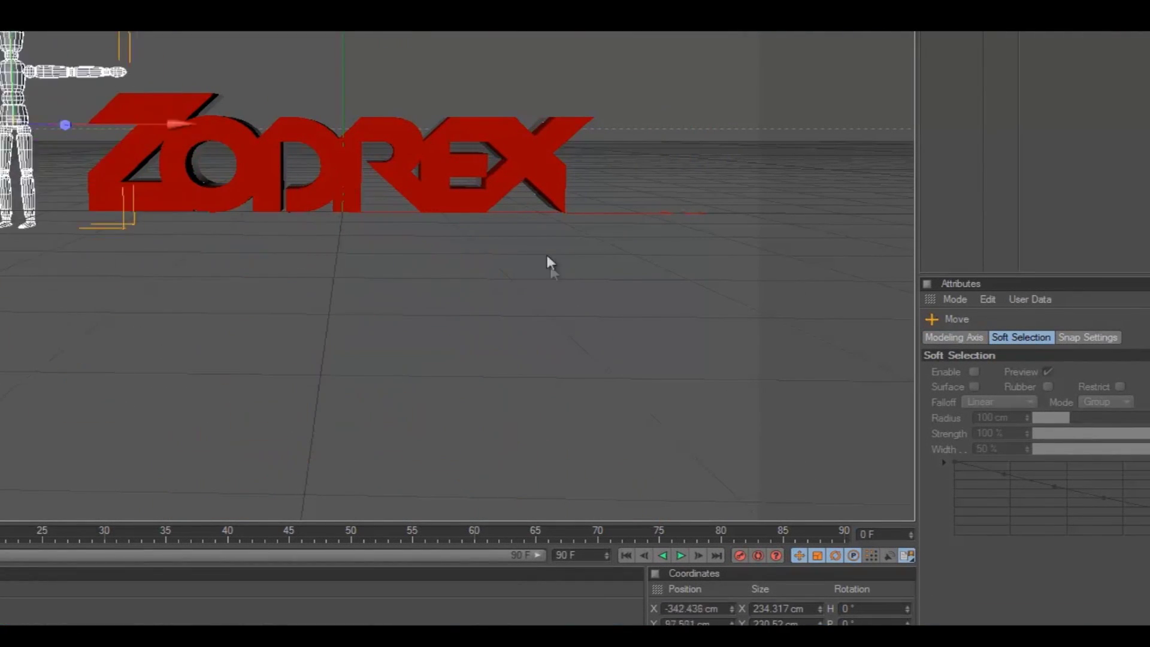
{"action": "key", "text": "ctrl+r"}
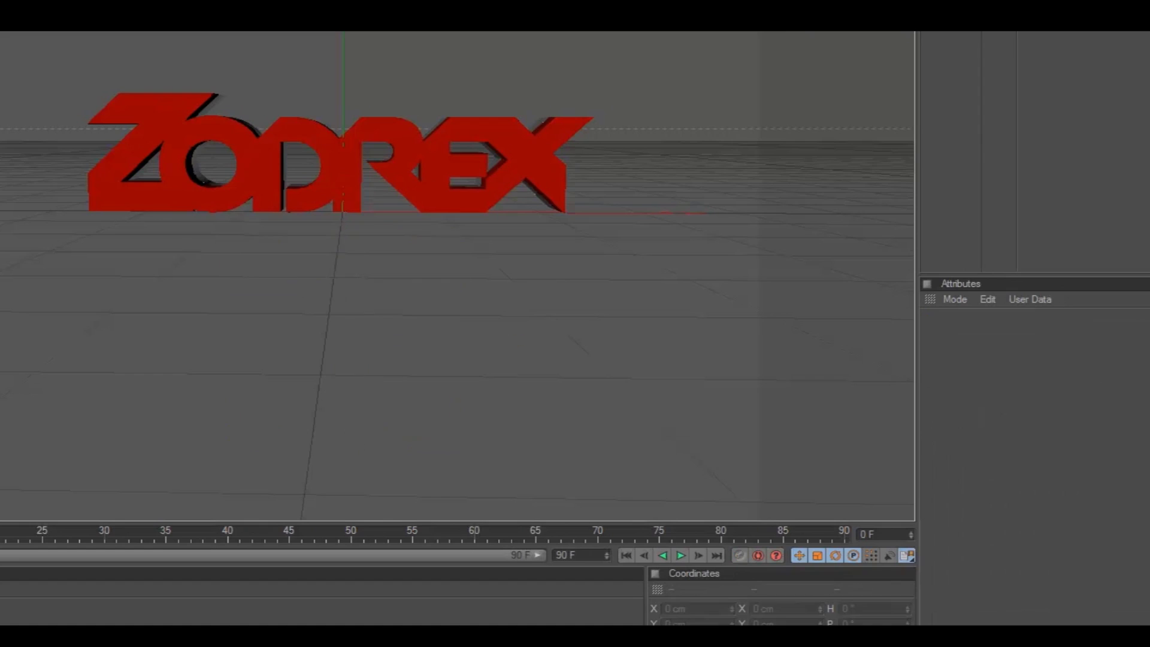
{"action": "left_click", "coordinate": [557, 119]}
{"action": "left_click_drag", "start_coordinate": [66, 558], "coordinate": [372, 359]}
- Add a light and raise it above the ring, checking with preview renders
{"action": "key", "text": "ctrl+r"}
{"action": "left_click", "coordinate": [367, 132]}
{"action": "left_click", "coordinate": [440, 68]}
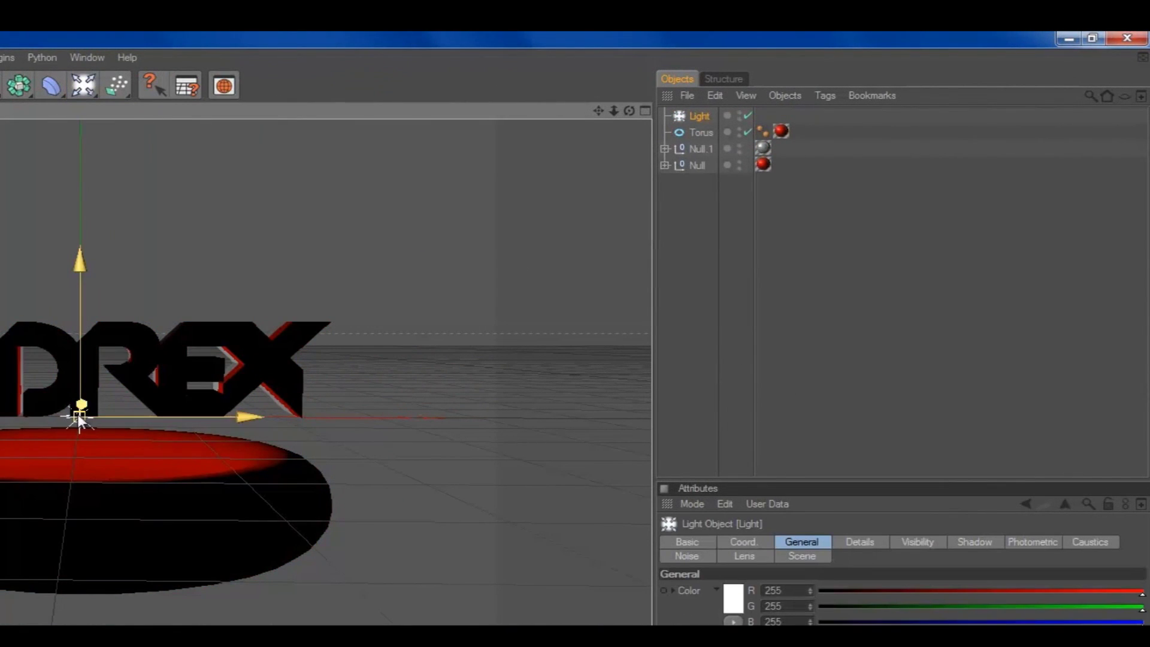
{"action": "left_click_drag", "start_coordinate": [435, 282], "coordinate": [576, 313]}
{"action": "key", "text": "ctrl+r"}
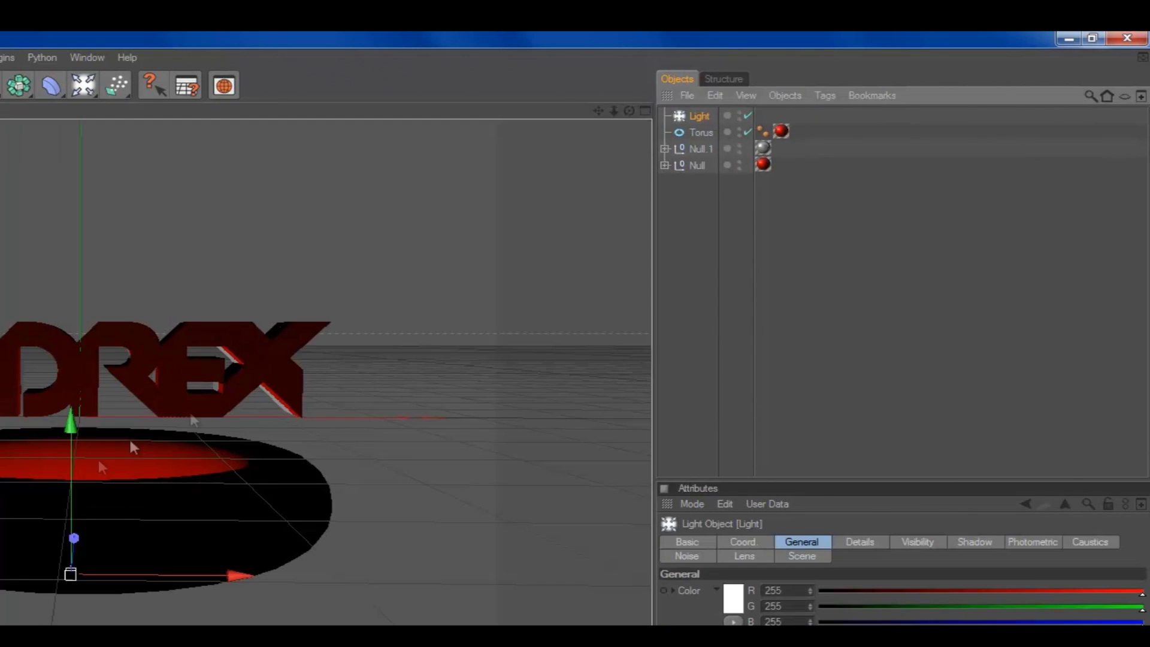
{"action": "left_click_drag", "start_coordinate": [128, 436], "coordinate": [286, 462]}
{"action": "key", "text": "ctrl+r"}
- Flatten the torus vertically, then replace it with a tube
{"action": "left_click", "coordinate": [55, 477]}
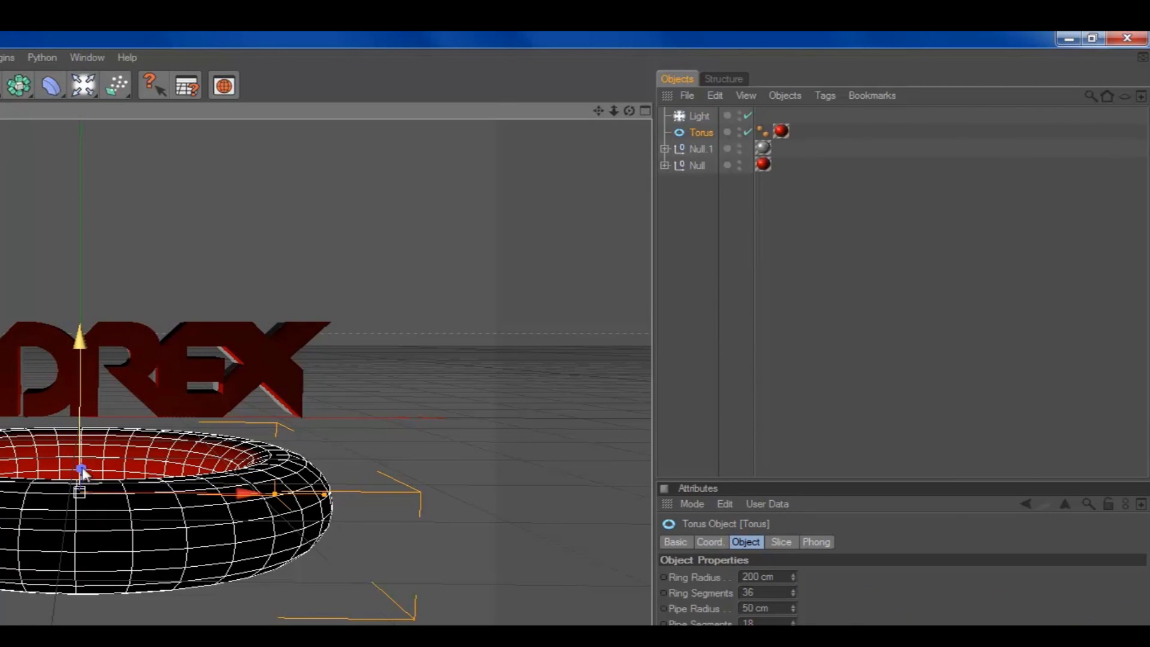
{"action": "left_click_drag", "start_coordinate": [90, 476], "coordinate": [102, 360]}
{"action": "key", "text": "ctrl+r"}
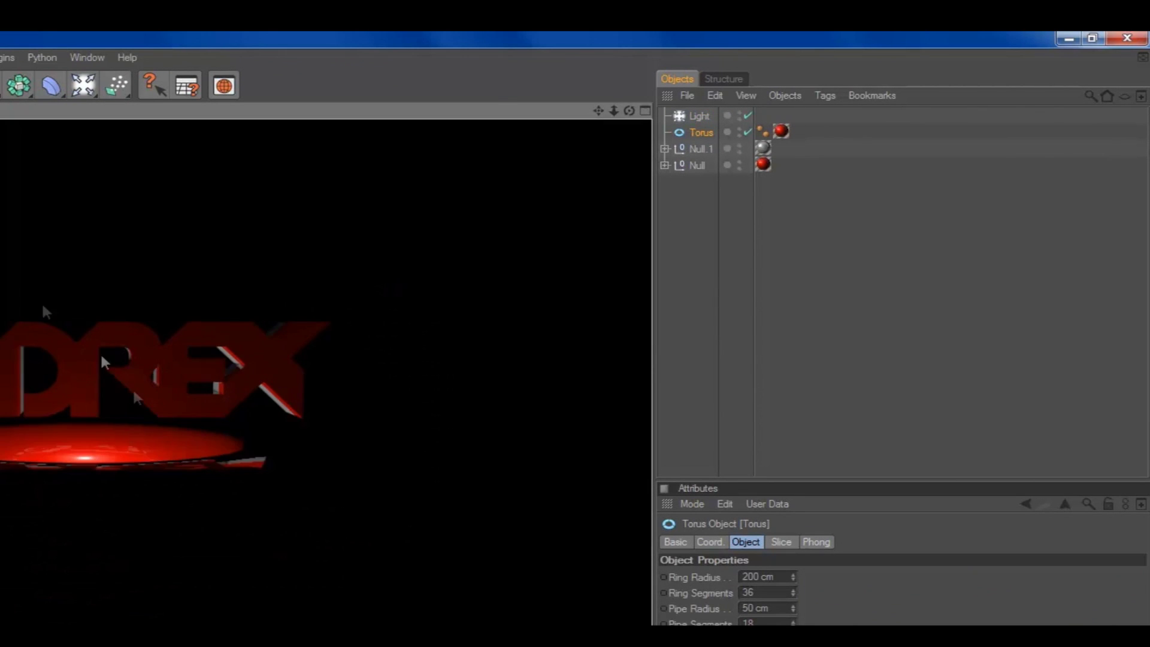
{"action": "left_click", "coordinate": [81, 446]}
{"action": "key", "text": "Delete"}
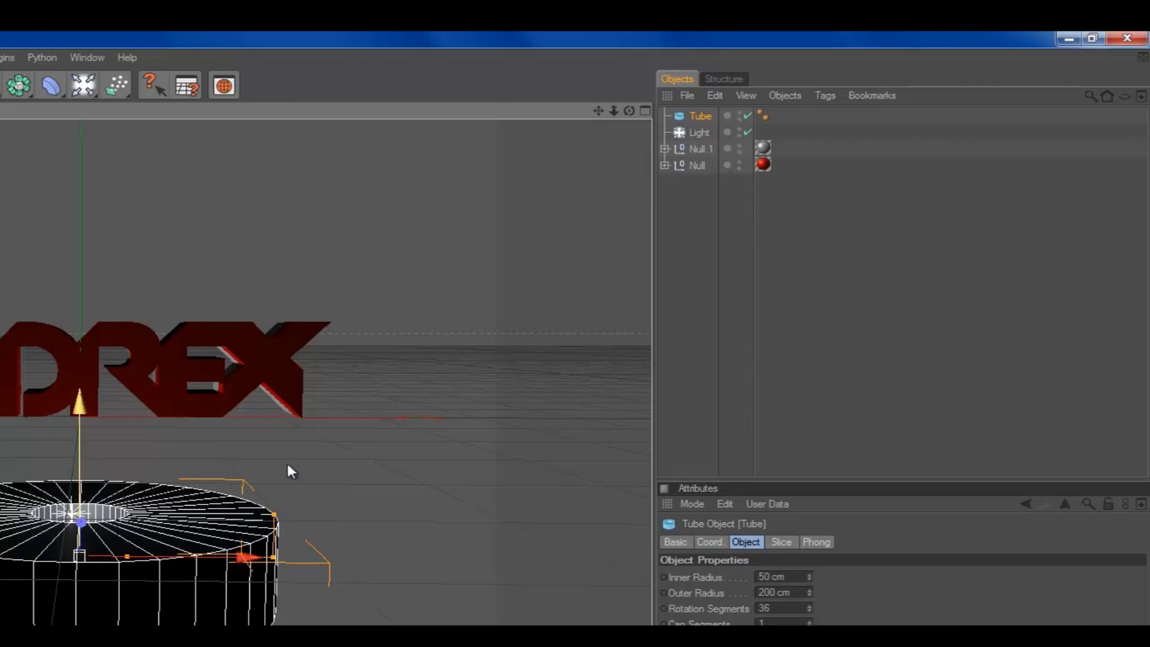
- Resize the tube and select the Danel material to edit
{"action": "key", "text": "ctrl+r"}
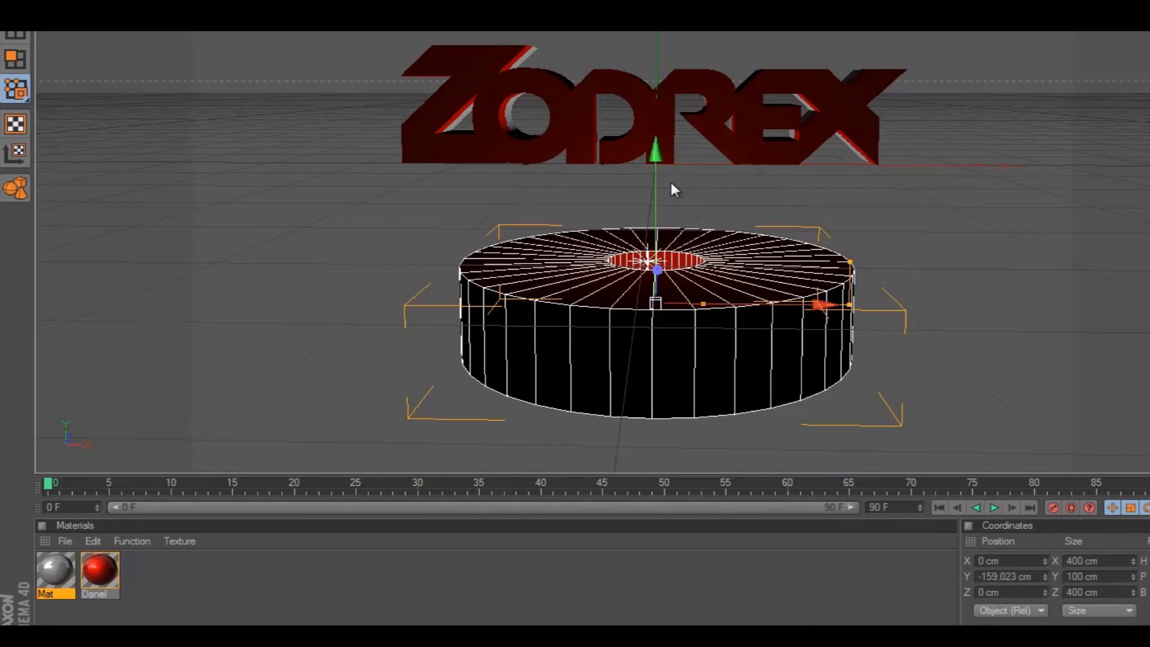
{"action": "left_click_drag", "start_coordinate": [671, 182], "coordinate": [863, 210]}
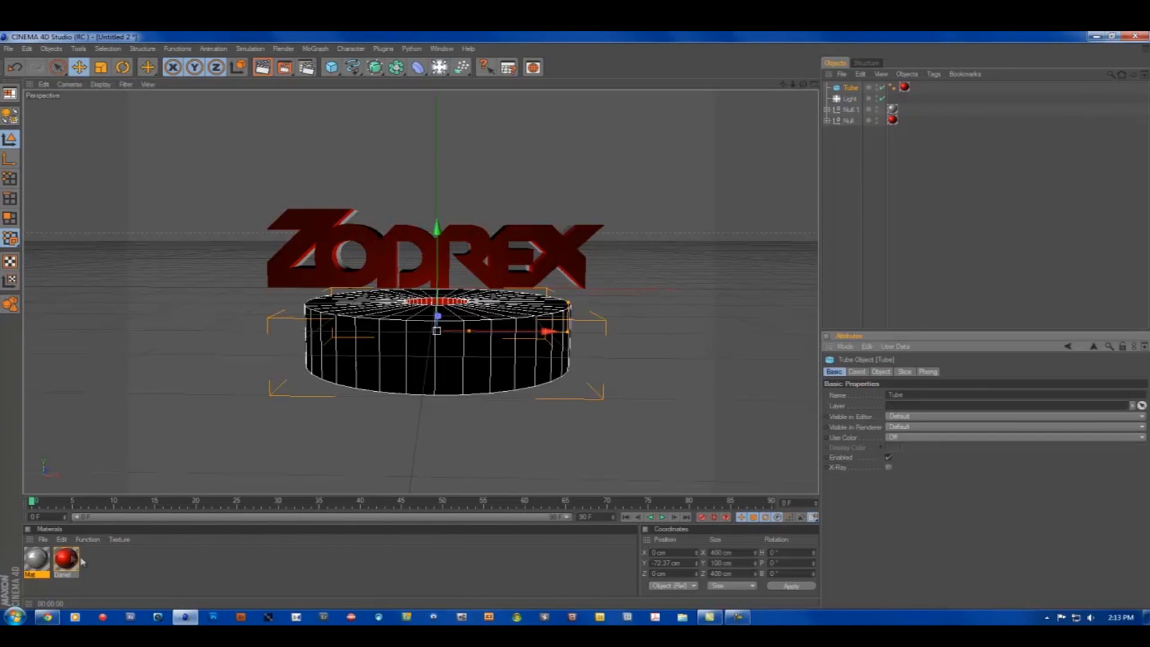
{"action": "left_click", "coordinate": [65, 561]}
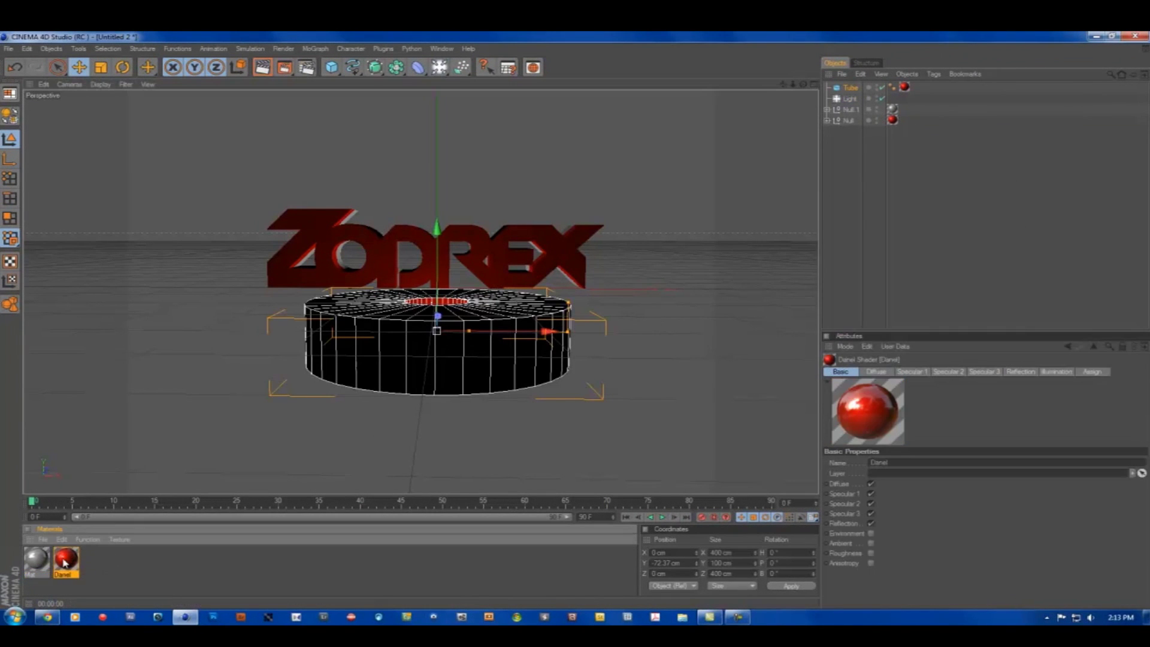
{"action": "left_click", "coordinate": [842, 372]}
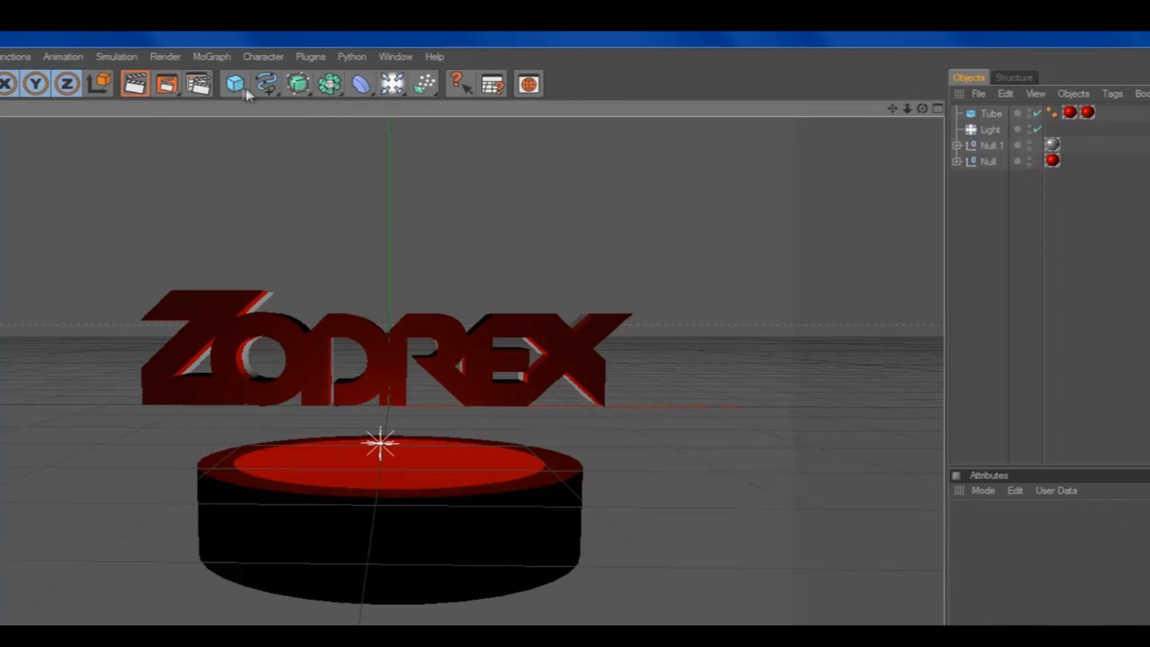
{"action": "left_click_drag", "start_coordinate": [246, 90], "coordinate": [374, 99]}
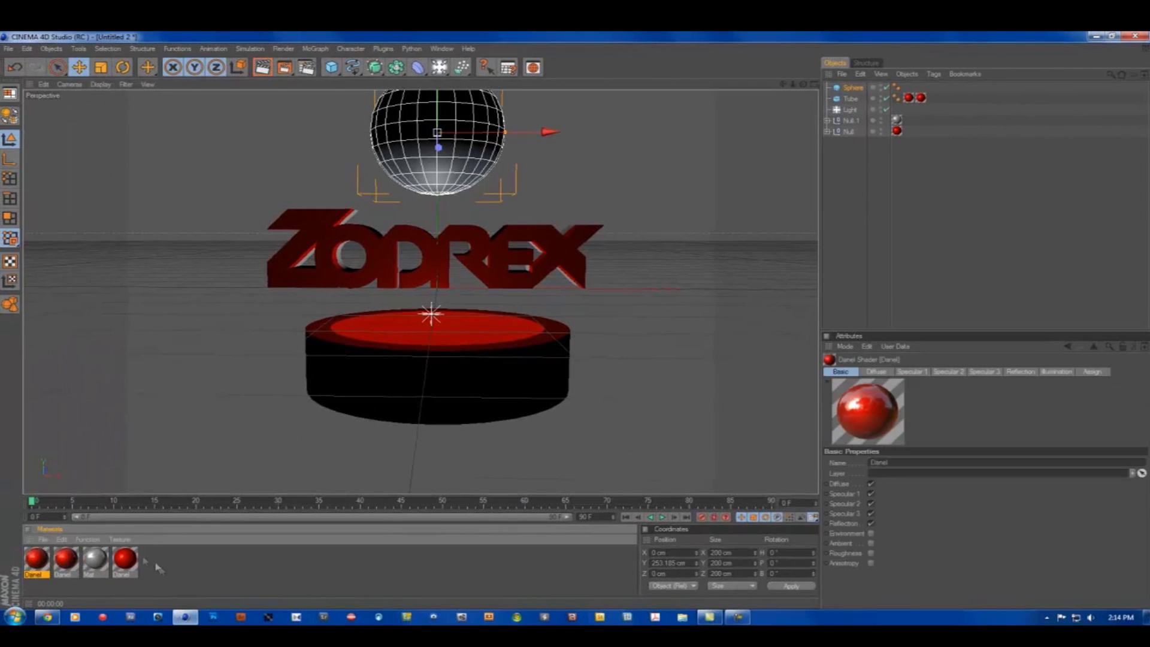
{"action": "left_click", "coordinate": [1092, 372]}
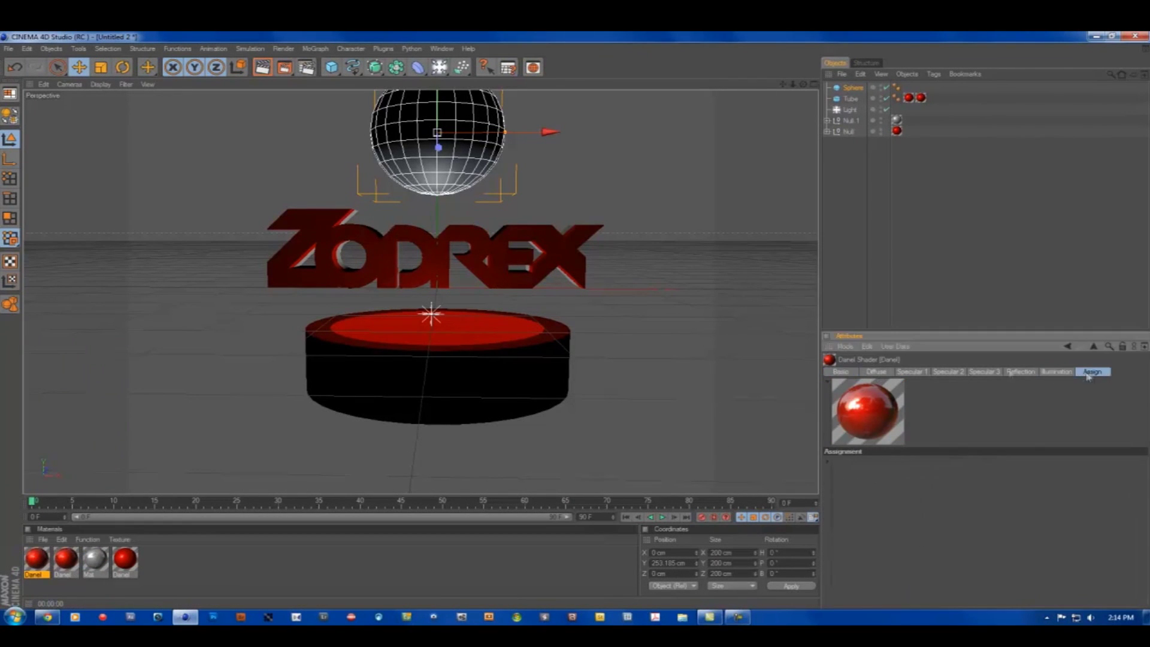
- Make the Danel material's diffuse colour blue and apply it to the top sphere
{"action": "left_click", "coordinate": [874, 462]}
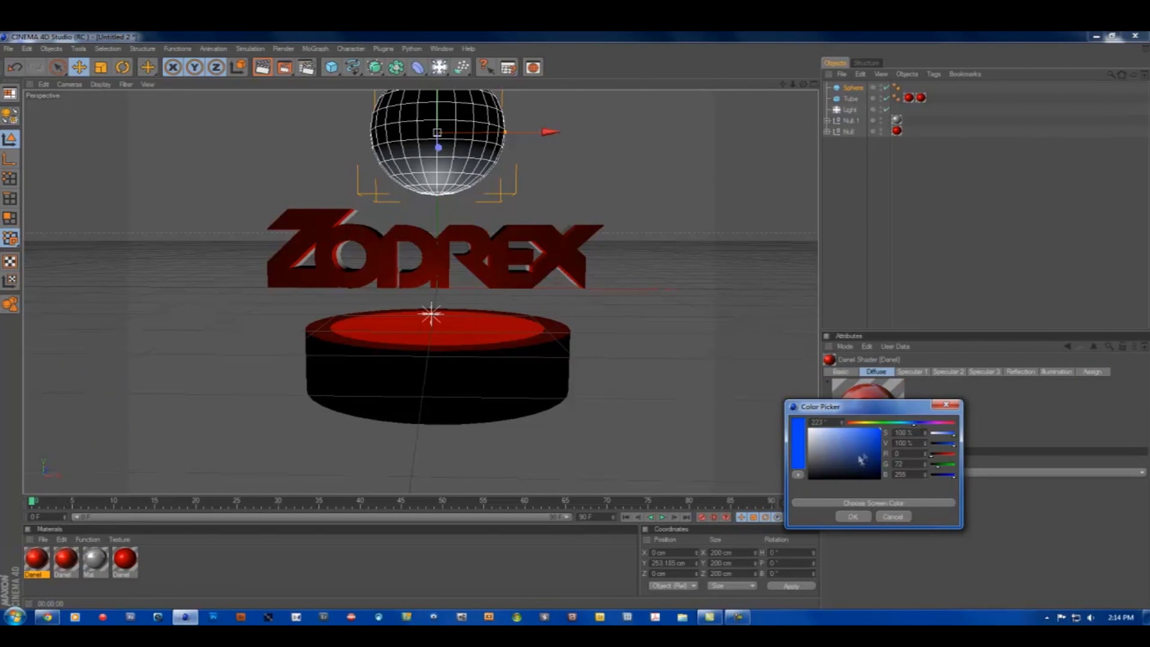
{"action": "left_click", "coordinate": [853, 516]}
{"action": "left_click_drag", "start_coordinate": [36, 558], "coordinate": [437, 150]}
{"action": "left_click", "coordinate": [270, 69]}
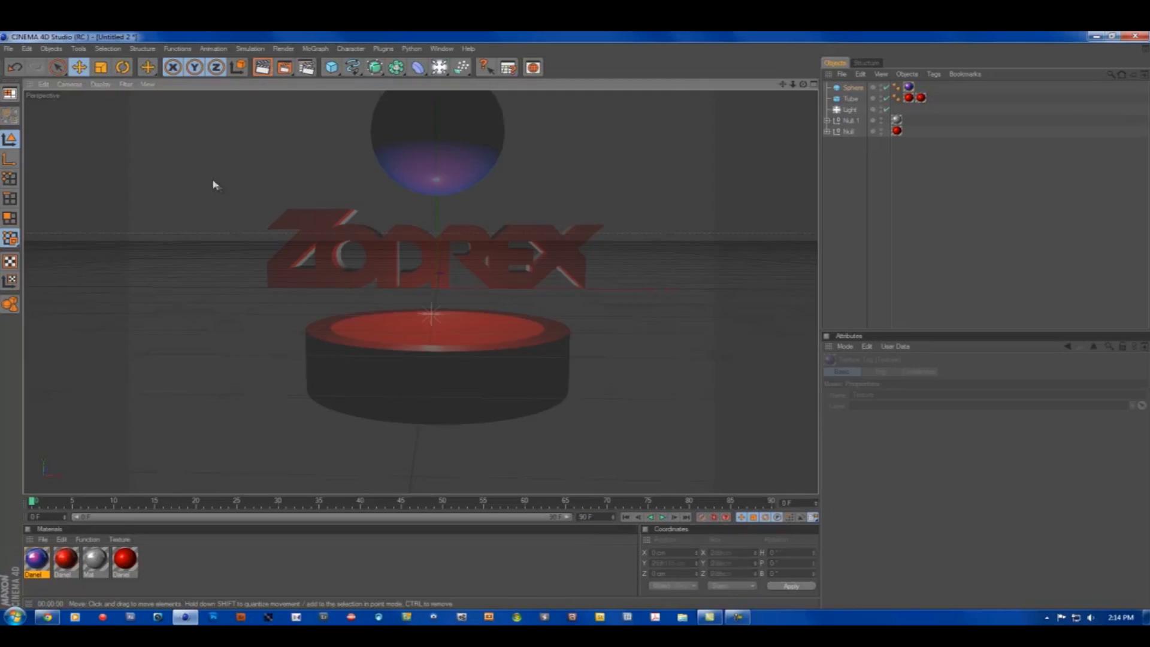
- Delete the tube beneath the text and render to check the result
{"action": "left_click", "coordinate": [458, 367]}
{"action": "key", "text": "Delete"}
{"action": "left_click", "coordinate": [262, 67]}
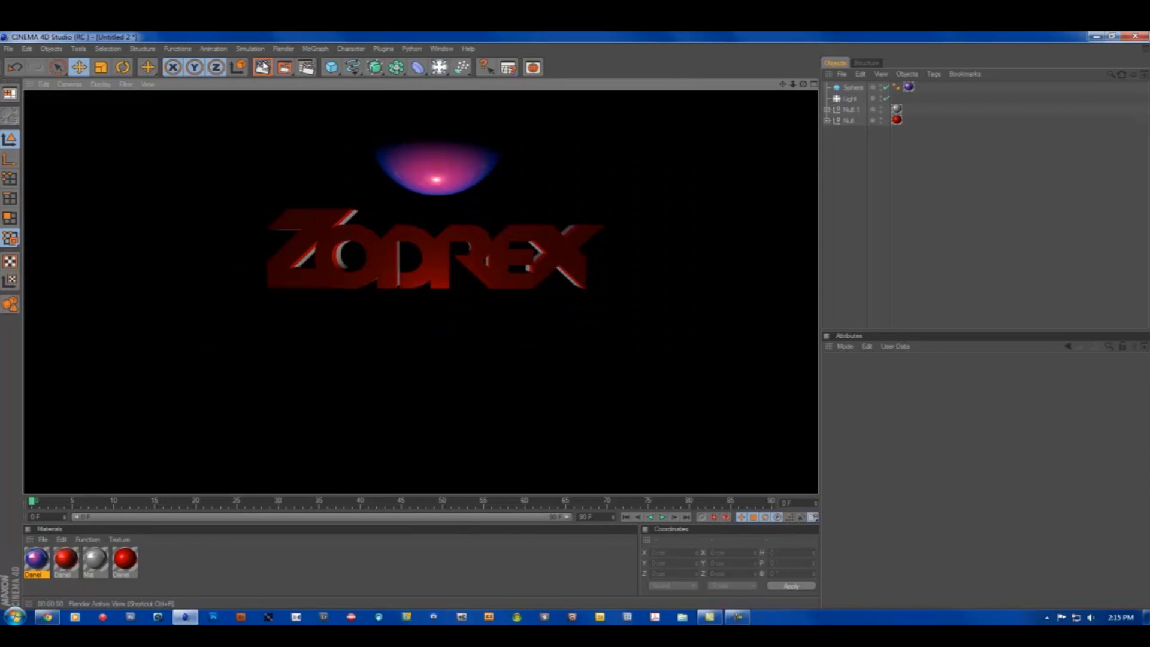
{"action": "left_click", "coordinate": [332, 67]}
- Add a sphere below the text at left and give it the blue material
{"action": "left_click", "coordinate": [379, 91]}
{"action": "left_click_drag", "start_coordinate": [431, 191], "coordinate": [431, 268]}
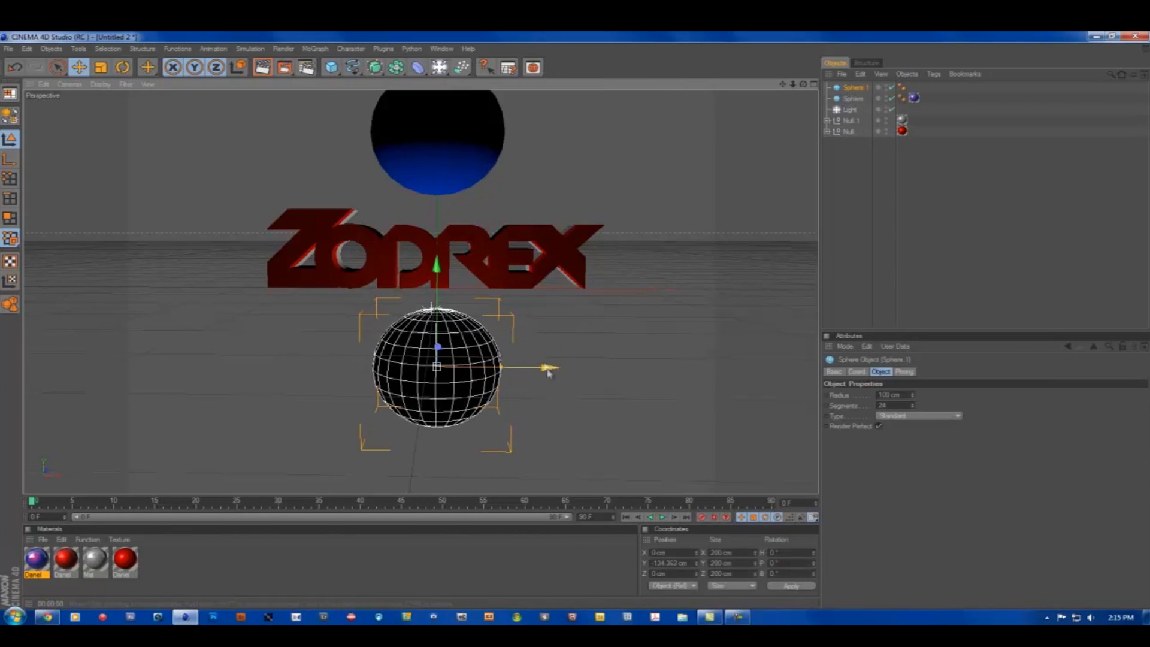
{"action": "left_click_drag", "start_coordinate": [546, 367], "coordinate": [311, 365]}
{"action": "left_click", "coordinate": [263, 67]}
{"action": "mouse_move", "coordinate": [36, 558]}
{"action": "left_mouse_down"}
{"action": "mouse_move", "coordinate": [199, 366]}
{"action": "mouse_move", "coordinate": [170, 365]}
{"action": "left_mouse_up"}
- Add a second blue sphere below the text at right
{"action": "left_click", "coordinate": [331, 67]}
{"action": "left_click_drag", "start_coordinate": [436, 179], "coordinate": [437, 282]}
{"action": "left_click_drag", "start_coordinate": [548, 381], "coordinate": [702, 381]}
{"action": "left_click_drag", "start_coordinate": [576, 324], "coordinate": [681, 315]}
{"action": "left_click_drag", "start_coordinate": [36, 558], "coordinate": [693, 372]}
{"action": "left_click", "coordinate": [262, 68]}
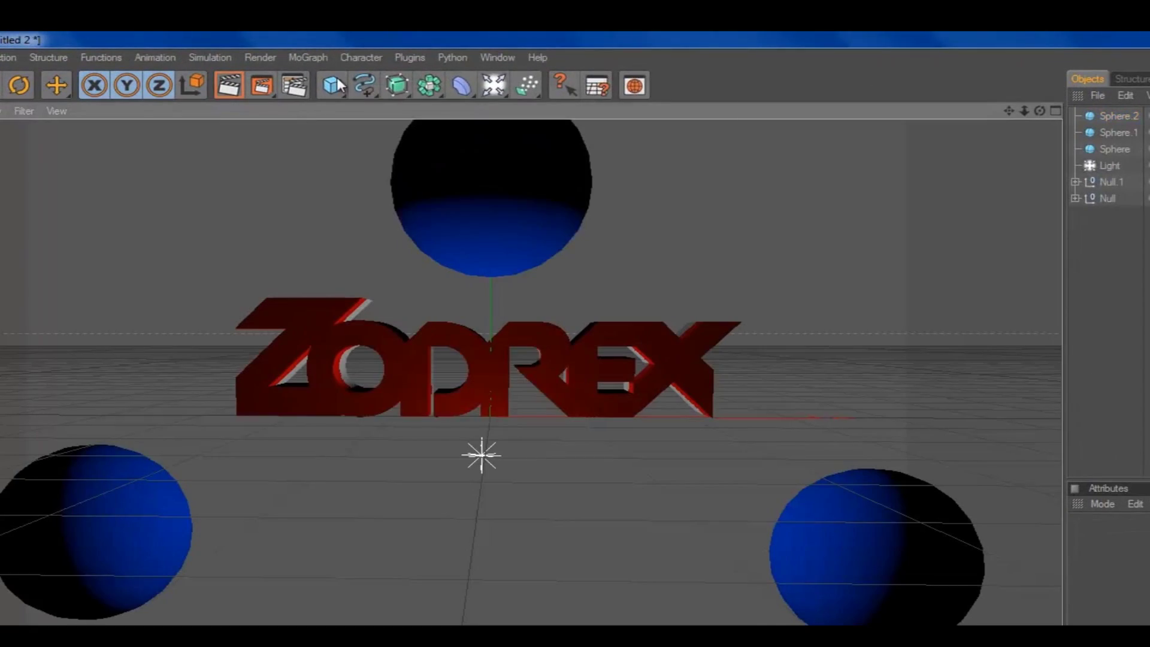
- Add a smaller, squashed sphere at the upper left of the text
{"action": "left_click", "coordinate": [339, 85]}
{"action": "left_click_drag", "start_coordinate": [501, 276], "coordinate": [698, 461]}
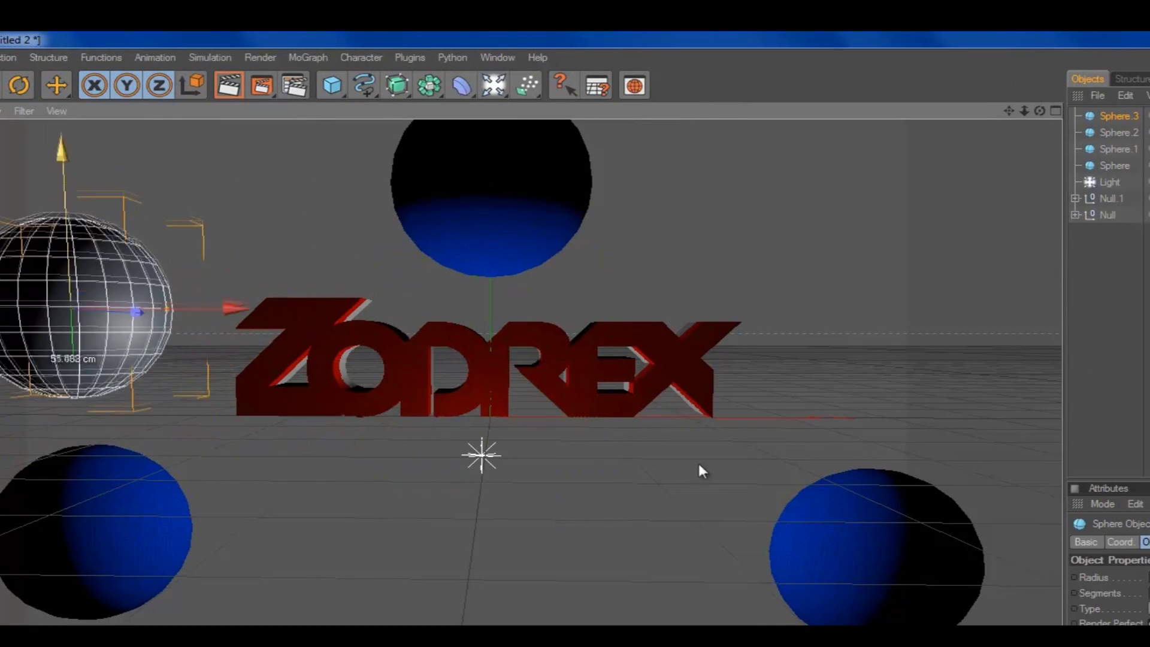
{"action": "key", "text": "t"}
{"action": "left_click_drag", "start_coordinate": [237, 290], "coordinate": [180, 290]}
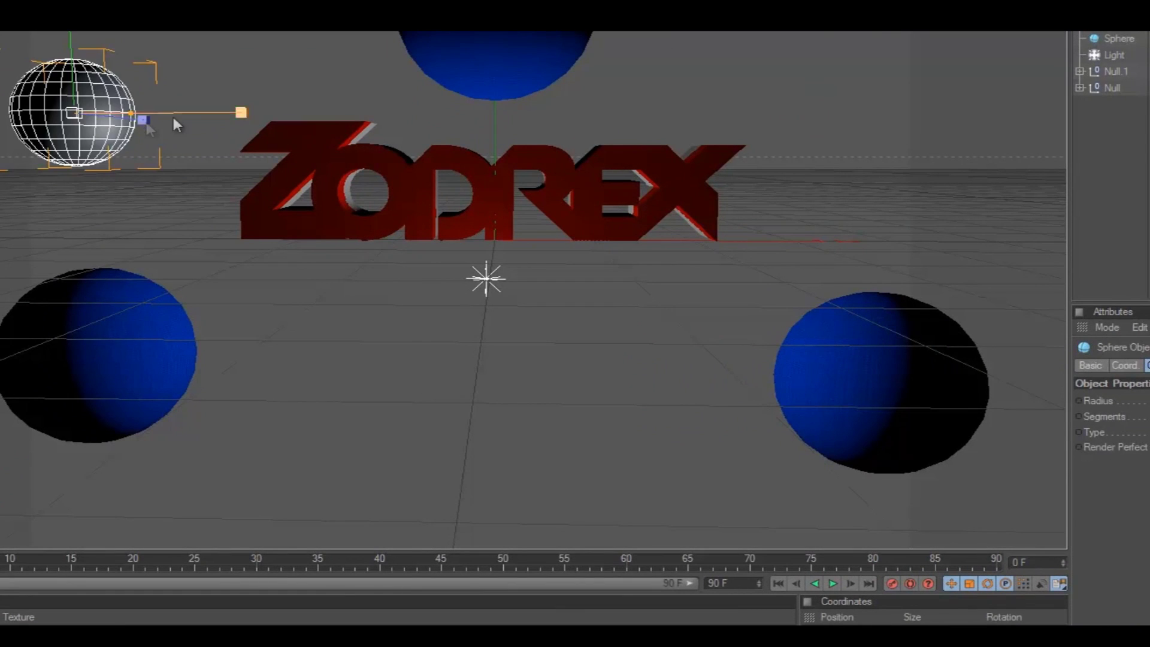
{"action": "key", "text": "e"}
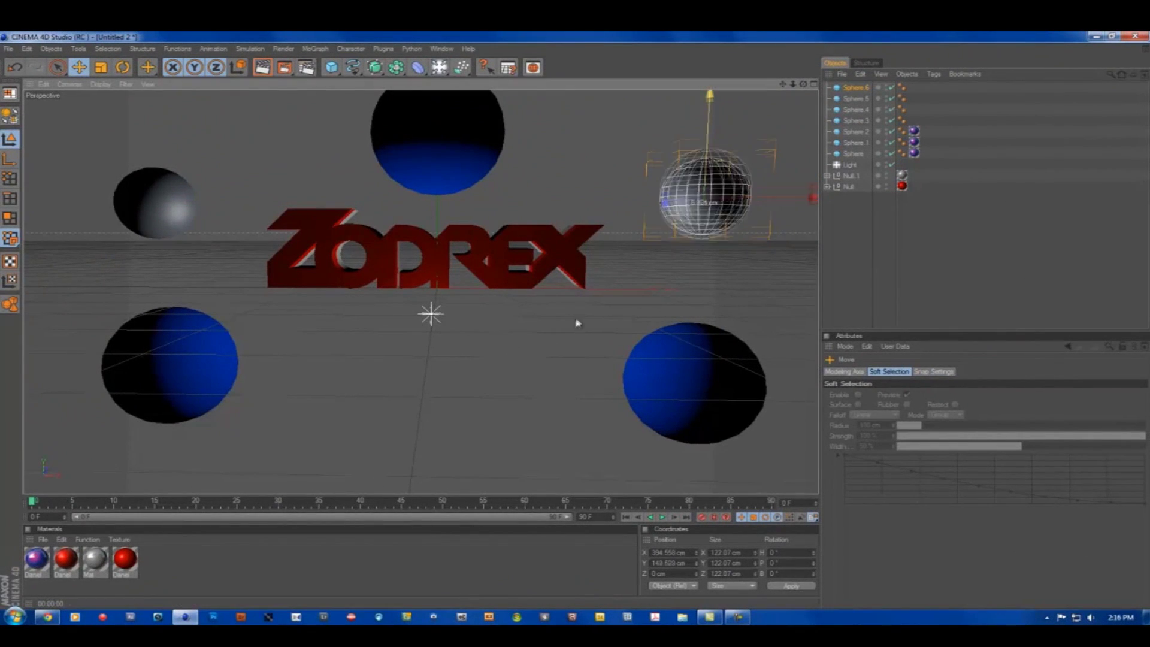
- Reposition spheres down-left and up-left around the text, previewing the result
{"action": "left_click_drag", "start_coordinate": [573, 324], "coordinate": [577, 335]}
{"action": "left_click_drag", "start_coordinate": [289, 207], "coordinate": [289, 365]}
{"action": "left_click_drag", "start_coordinate": [441, 372], "coordinate": [287, 368]}
{"action": "key", "text": "ctrl+r"}
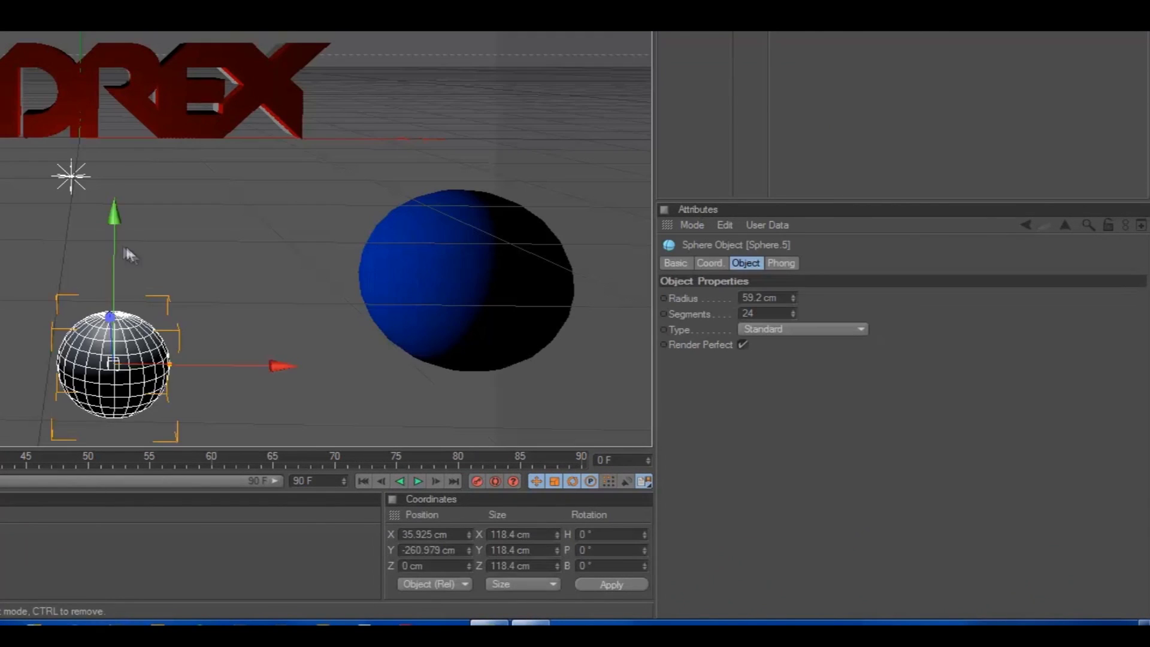
{"action": "left_click_drag", "start_coordinate": [310, 239], "coordinate": [285, 182]}
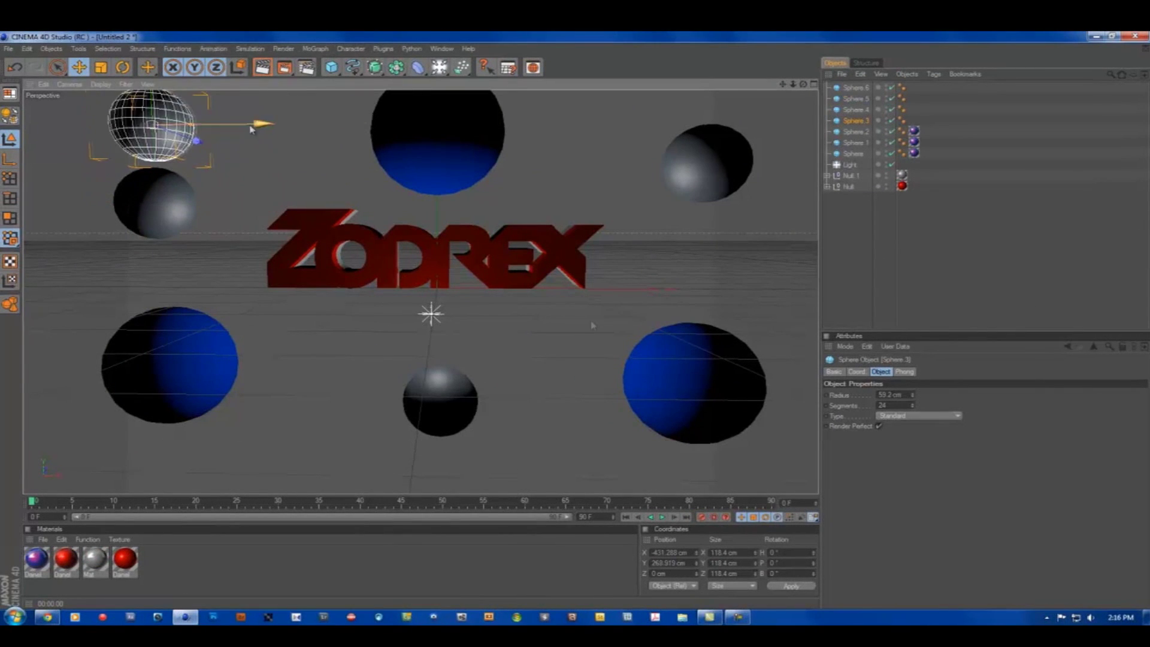
{"action": "left_click_drag", "start_coordinate": [252, 127], "coordinate": [374, 127]}
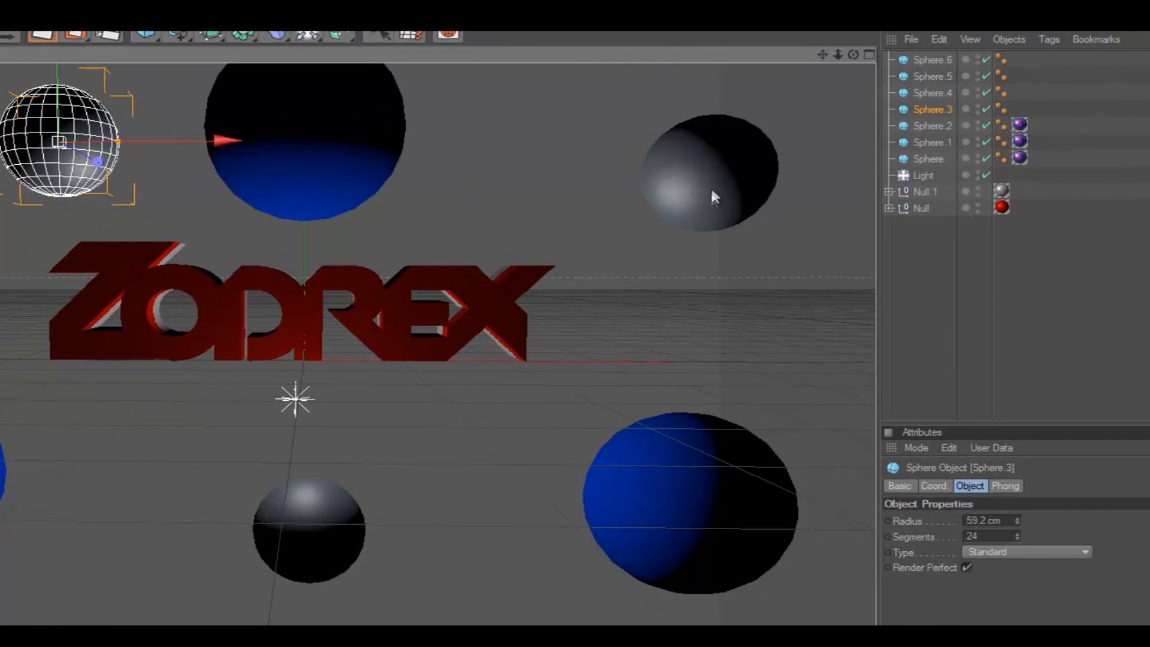
{"action": "key", "text": "ctrl+z"}
{"action": "key", "text": "ctrl+z"}
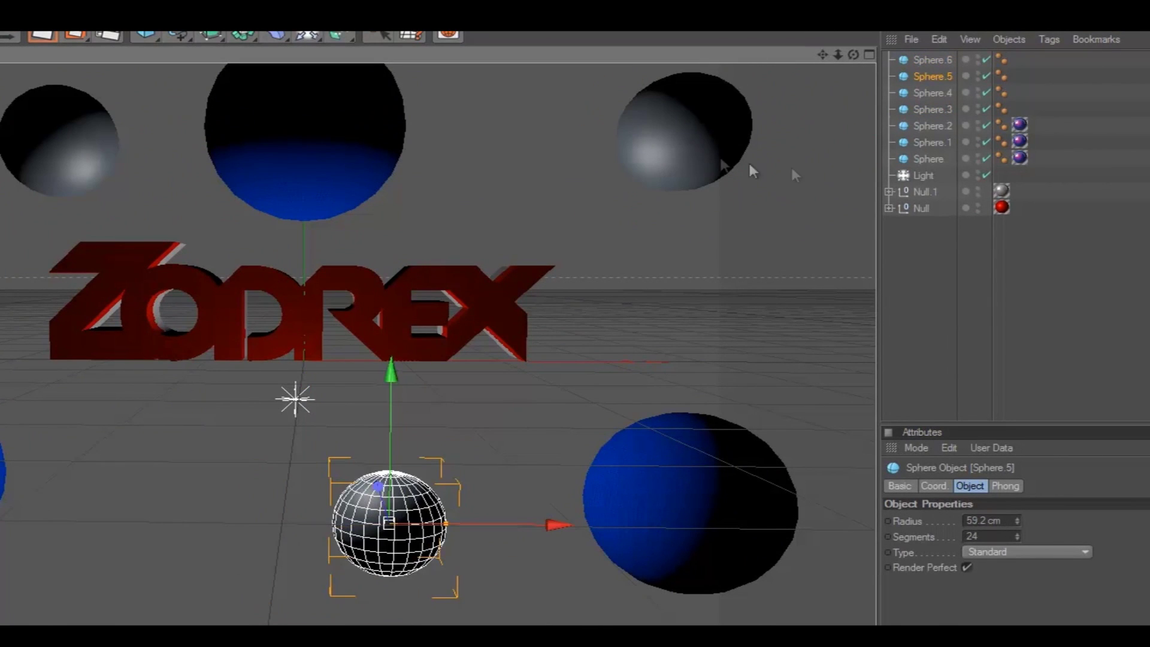
- Paste another sphere on the right and enlarge the lower sphere left of centre
{"action": "key", "text": "ctrl+v"}
{"action": "left_click_drag", "start_coordinate": [575, 192], "coordinate": [695, 192]}
{"action": "key", "text": "e"}
{"action": "left_click_drag", "start_coordinate": [285, 239], "coordinate": [291, 243]}
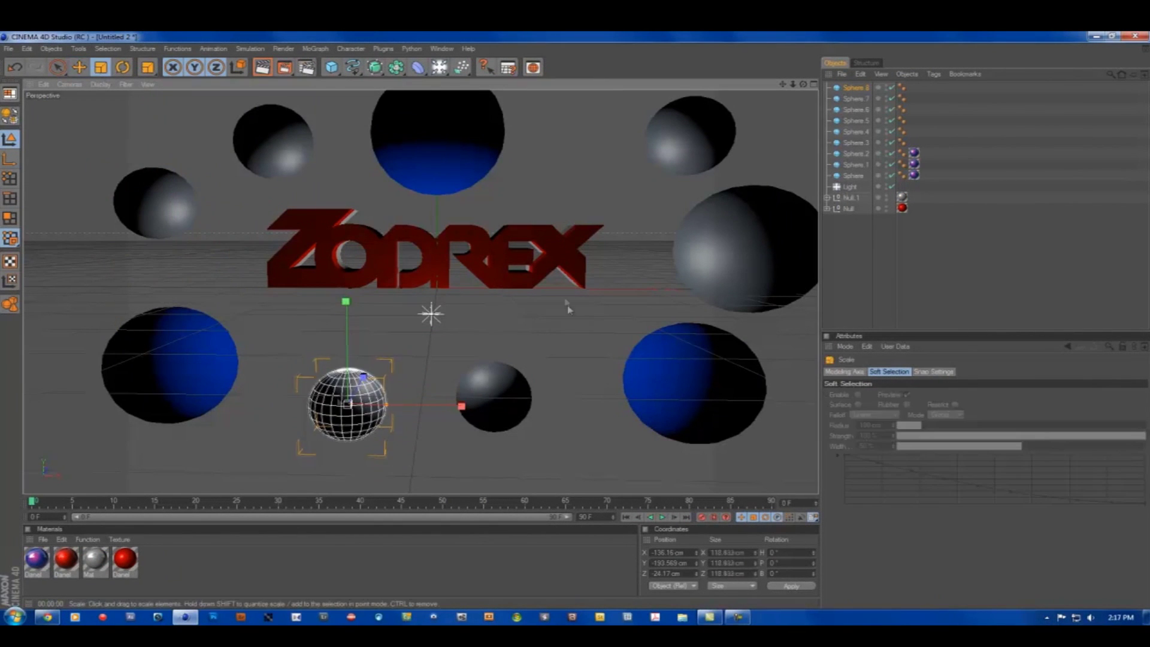
{"action": "left_click_drag", "start_coordinate": [567, 307], "coordinate": [422, 418]}
{"action": "key", "text": "ctrl+r"}
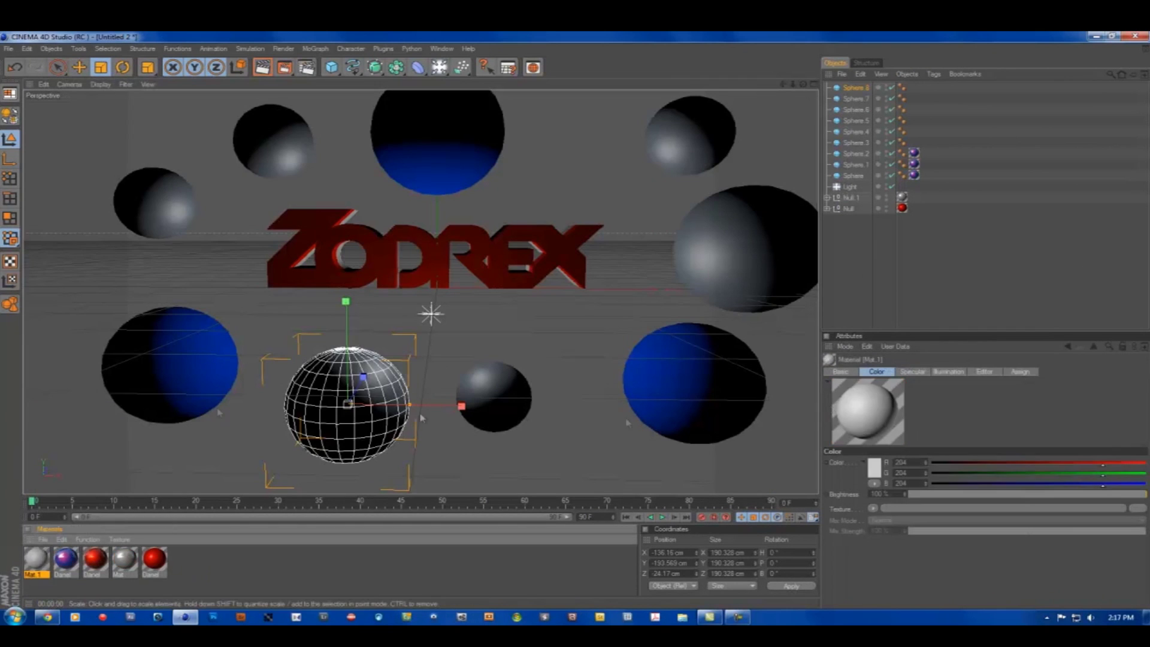
- Undo the accidental new material and colour change
{"action": "key", "text": "ctrl+z"}
{"action": "left_click", "coordinate": [874, 464]}
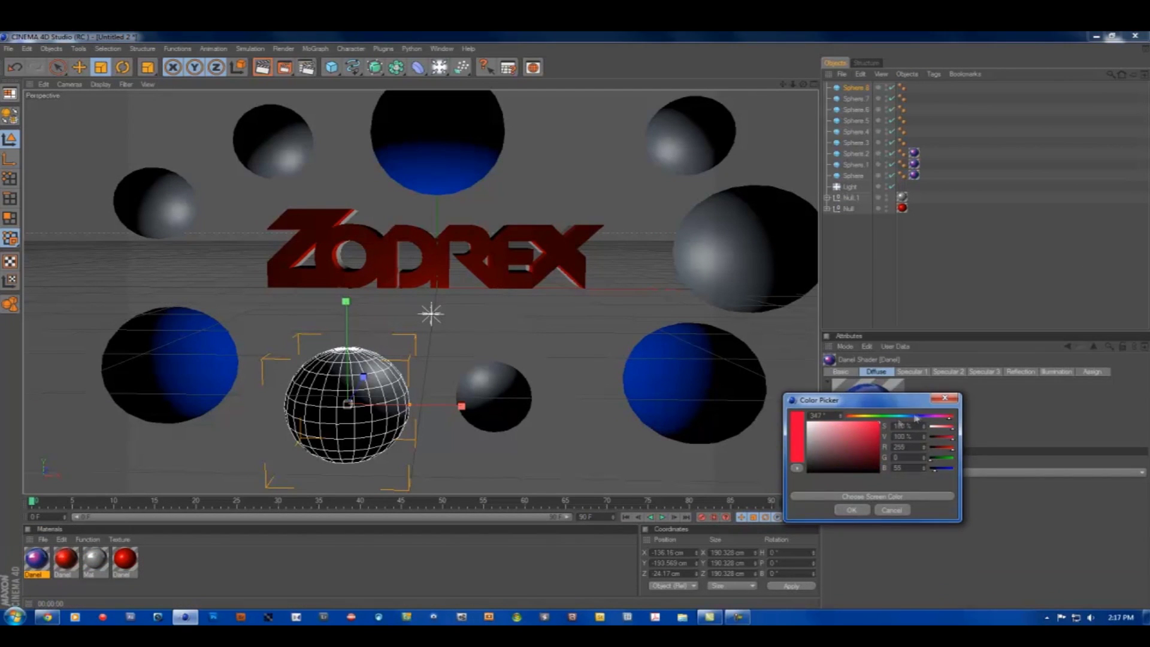
{"action": "left_click", "coordinate": [851, 509]}
{"action": "key", "text": "ctrl+z"}
- Make the Danel material purple, apply it to the enlarged sphere, and duplicate it
{"action": "left_click", "coordinate": [65, 560]}
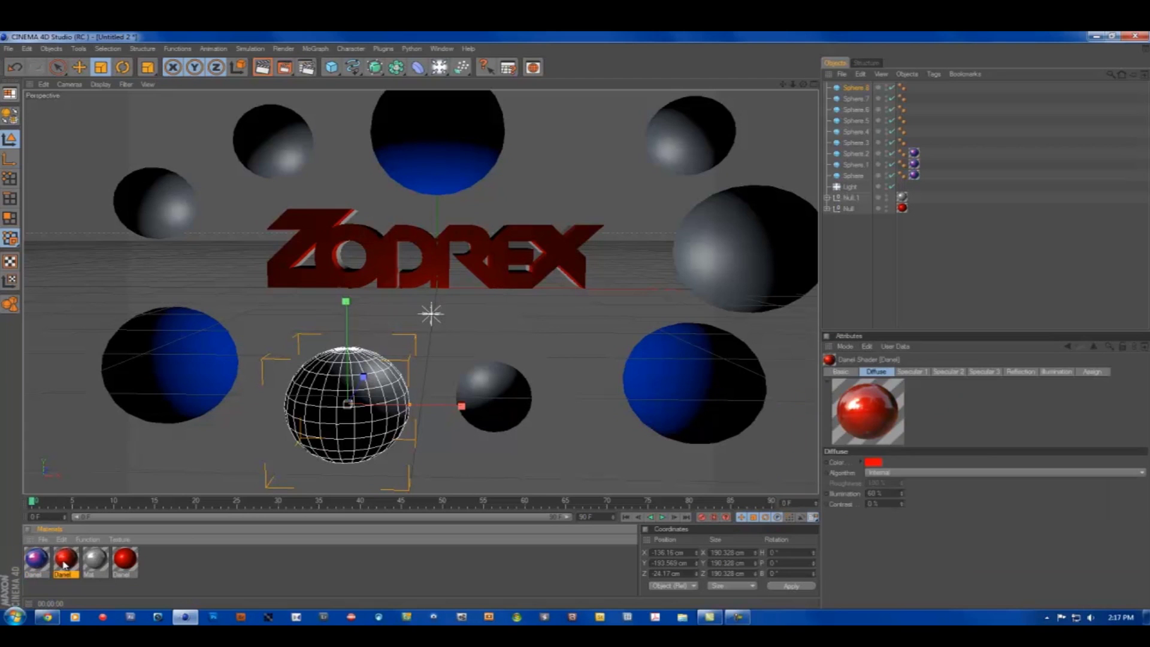
{"action": "left_click", "coordinate": [874, 462]}
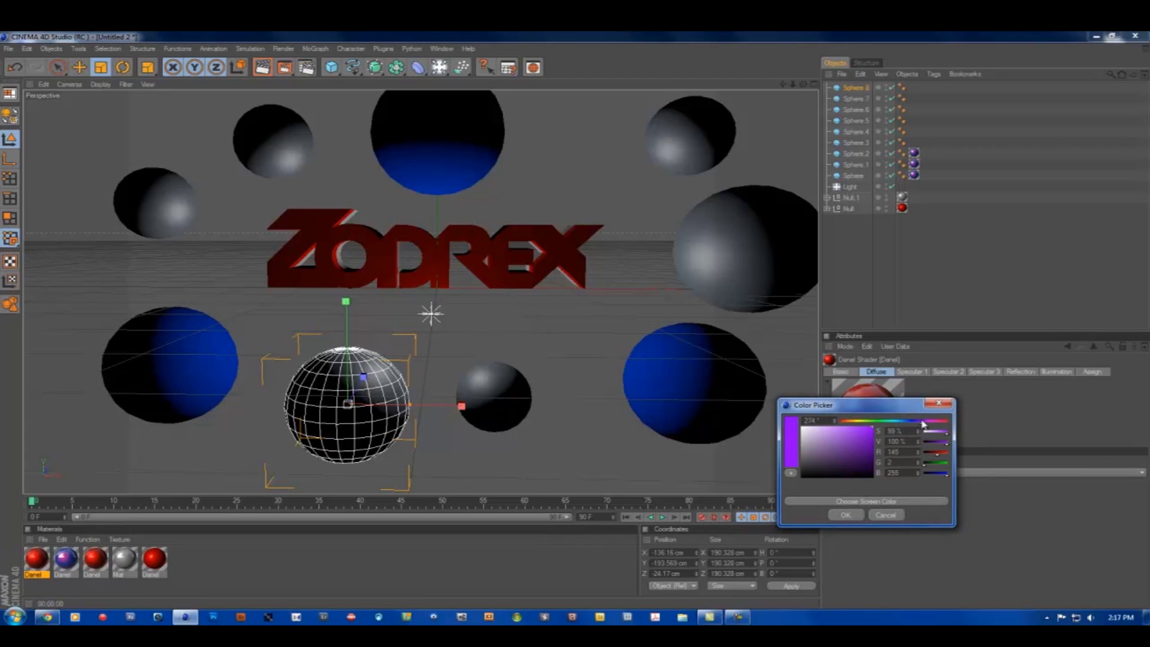
{"action": "left_click", "coordinate": [846, 514]}
{"action": "left_click_drag", "start_coordinate": [36, 558], "coordinate": [341, 391]}
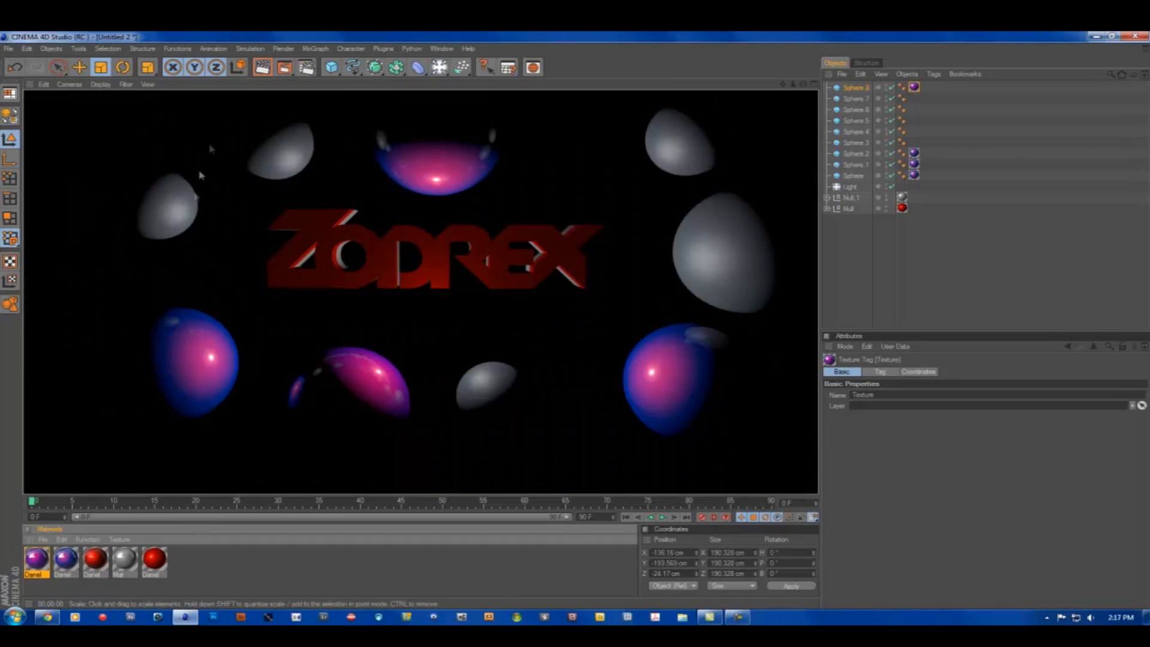
{"action": "left_click", "coordinate": [205, 570]}
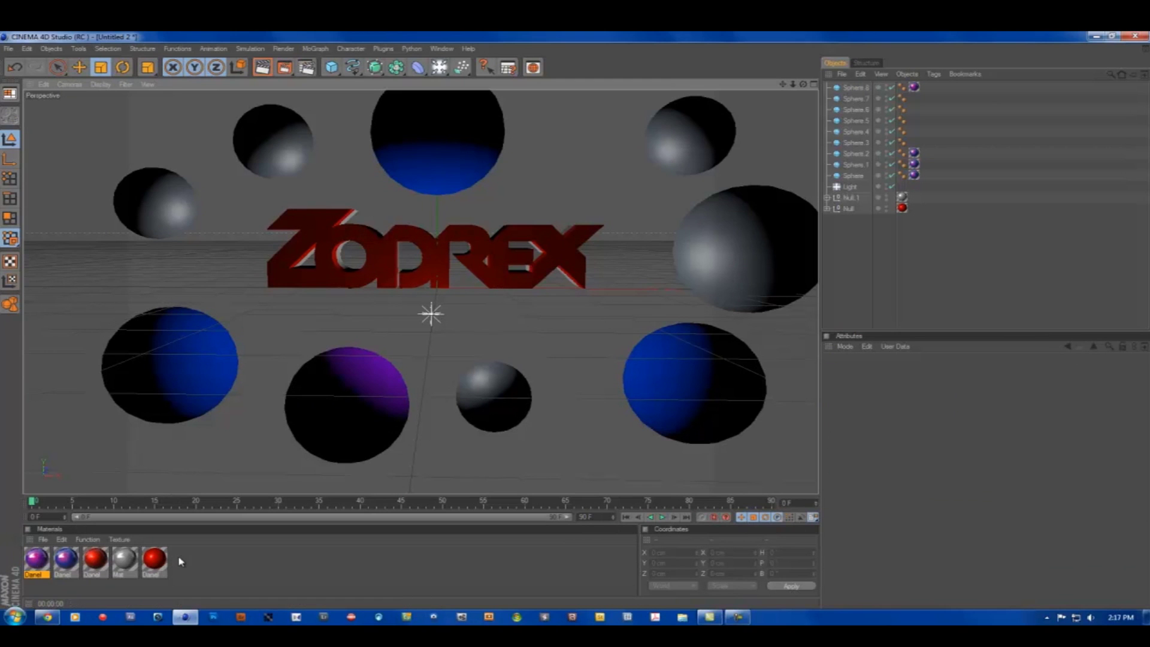
{"action": "left_click_drag", "start_coordinate": [155, 558], "coordinate": [180, 561], "text": "ctrl"}
{"action": "left_click", "coordinate": [874, 461]}
- Colour the copied material green and apply it to a right-side sphere
{"action": "left_click", "coordinate": [857, 508]}
{"action": "mouse_move", "coordinate": [36, 559]}
{"action": "left_mouse_down"}
{"action": "mouse_move", "coordinate": [503, 403]}
{"action": "mouse_move", "coordinate": [743, 252]}
{"action": "left_mouse_up"}
{"action": "key", "text": "ctrl+r"}
{"action": "left_click_drag", "start_coordinate": [184, 558], "coordinate": [216, 560], "text": "ctrl"}
- Colour another material copy yellow and apply it to the small lower sphere
{"action": "left_click", "coordinate": [874, 462]}
{"action": "left_click", "coordinate": [857, 508]}
{"action": "left_click_drag", "start_coordinate": [36, 559], "coordinate": [493, 395]}
{"action": "key", "text": "ctrl+r"}
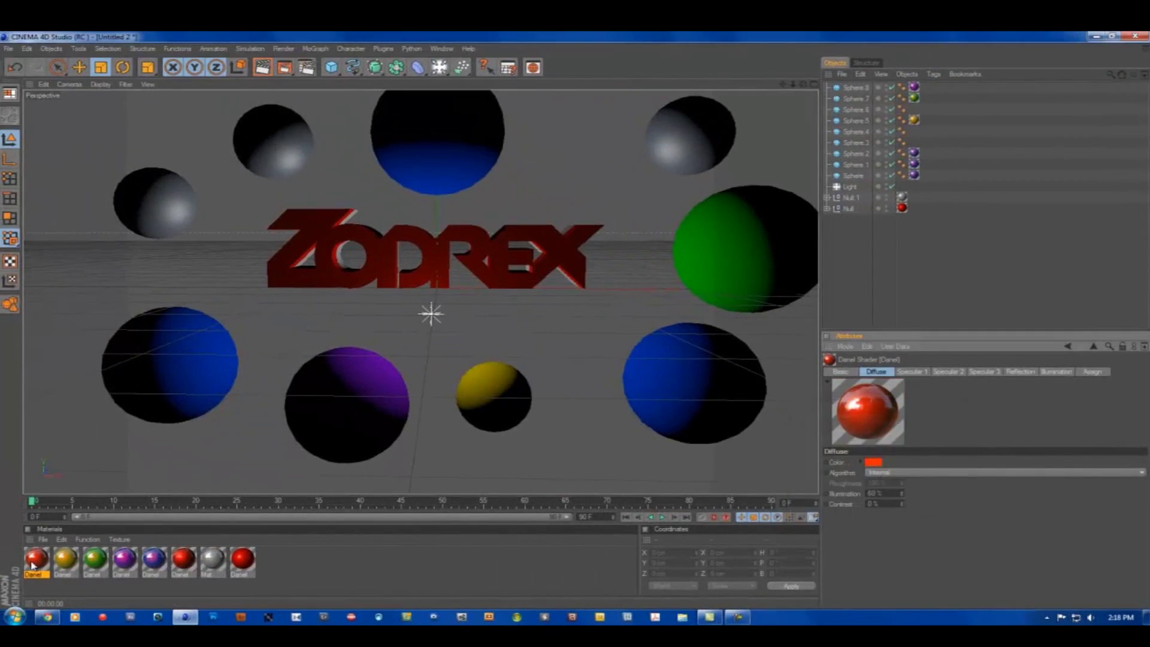
- Give the upper spheres red, cyan and pink materials, then preview the render
{"action": "left_click_drag", "start_coordinate": [33, 565], "coordinate": [151, 195]}
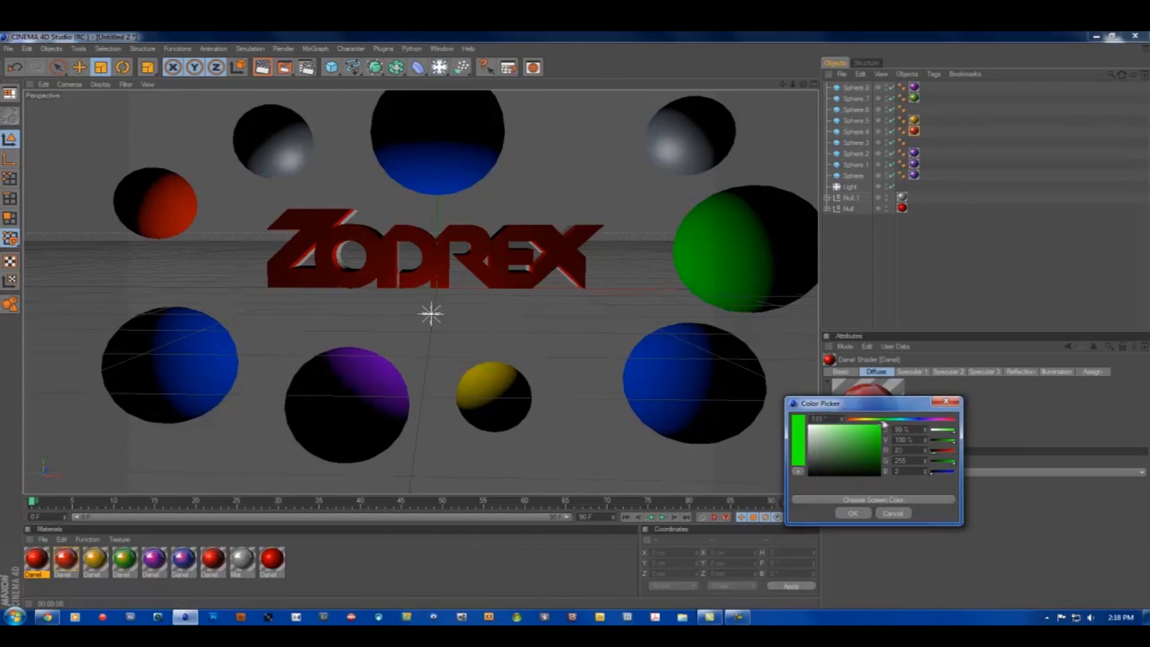
{"action": "left_click", "coordinate": [853, 514]}
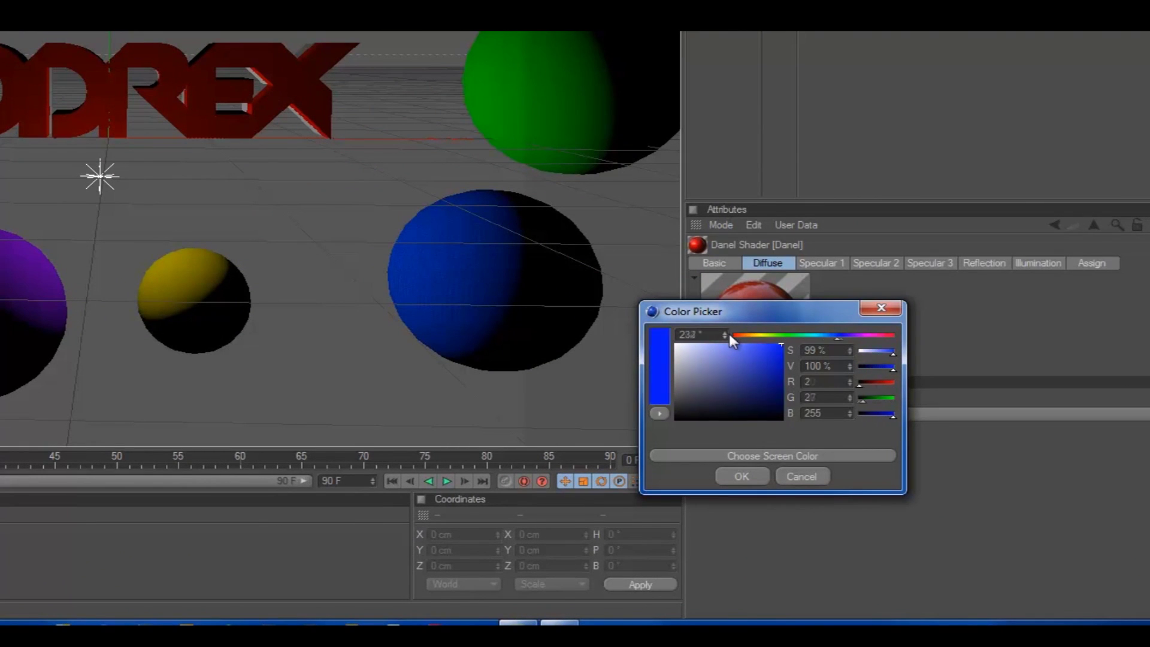
{"action": "left_click_drag", "start_coordinate": [728, 335], "coordinate": [729, 336]}
{"action": "left_click", "coordinate": [731, 473]}
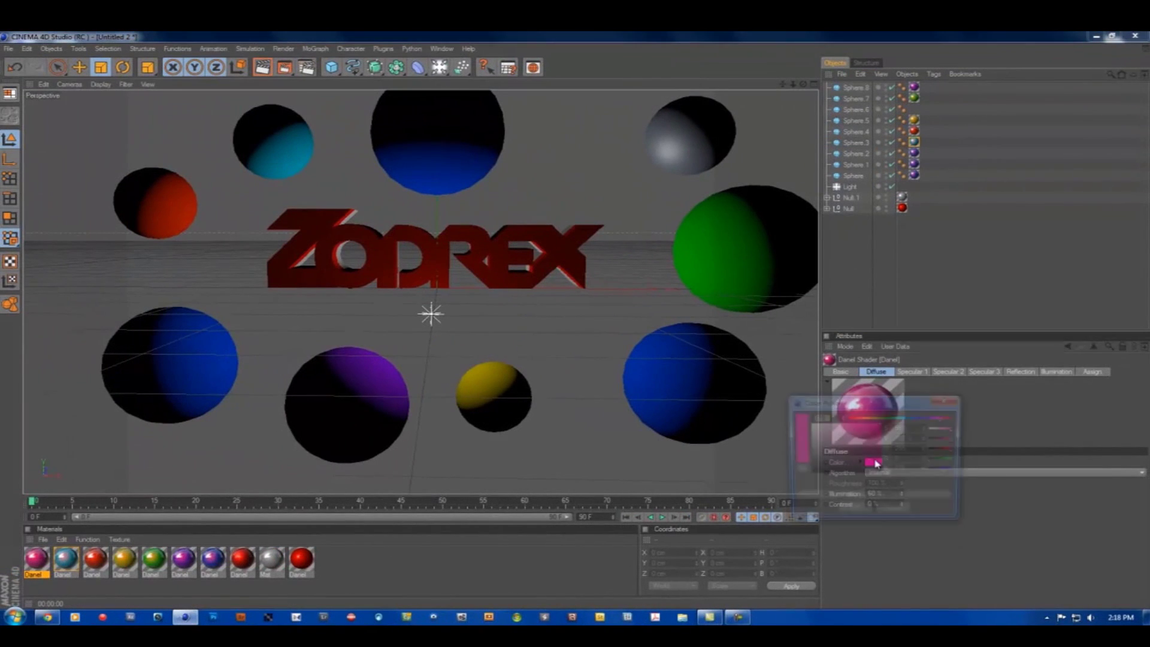
{"action": "left_click", "coordinate": [853, 511]}
{"action": "left_click_drag", "start_coordinate": [36, 558], "coordinate": [692, 132]}
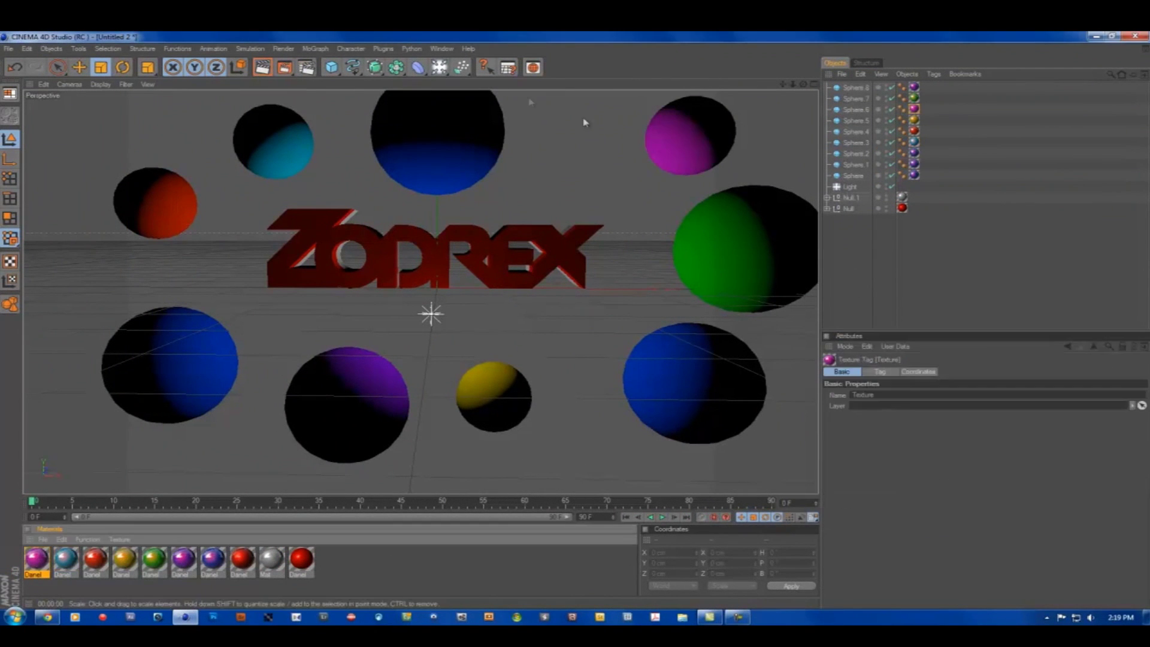
{"action": "left_click", "coordinate": [262, 67]}
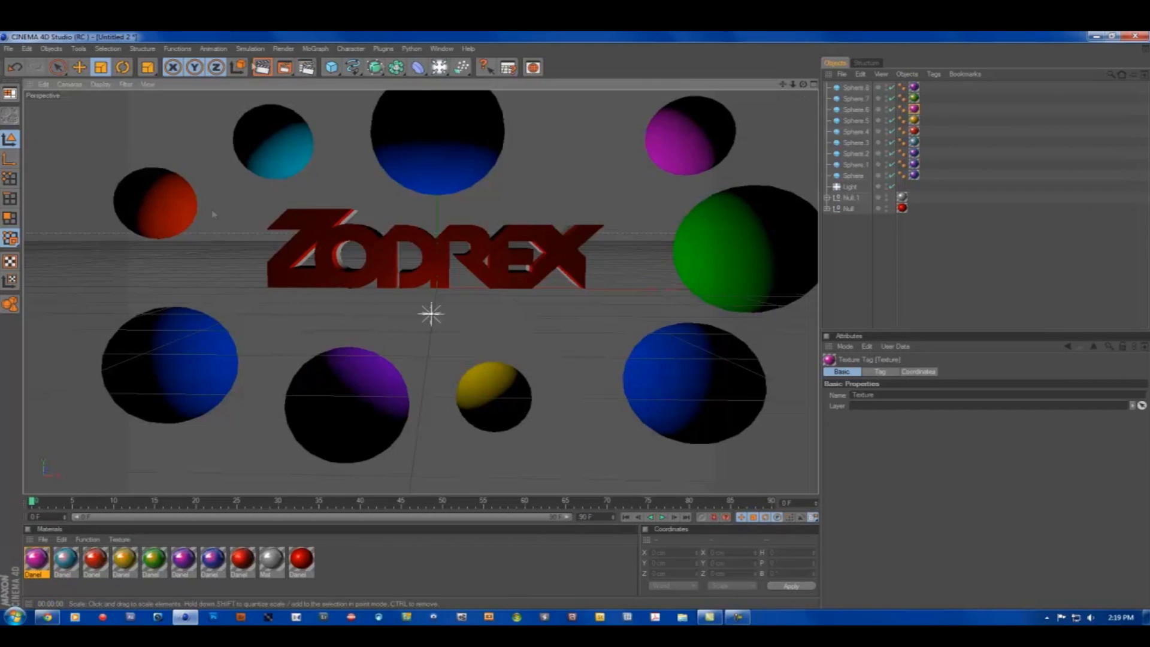
{"action": "left_click", "coordinate": [306, 67]}
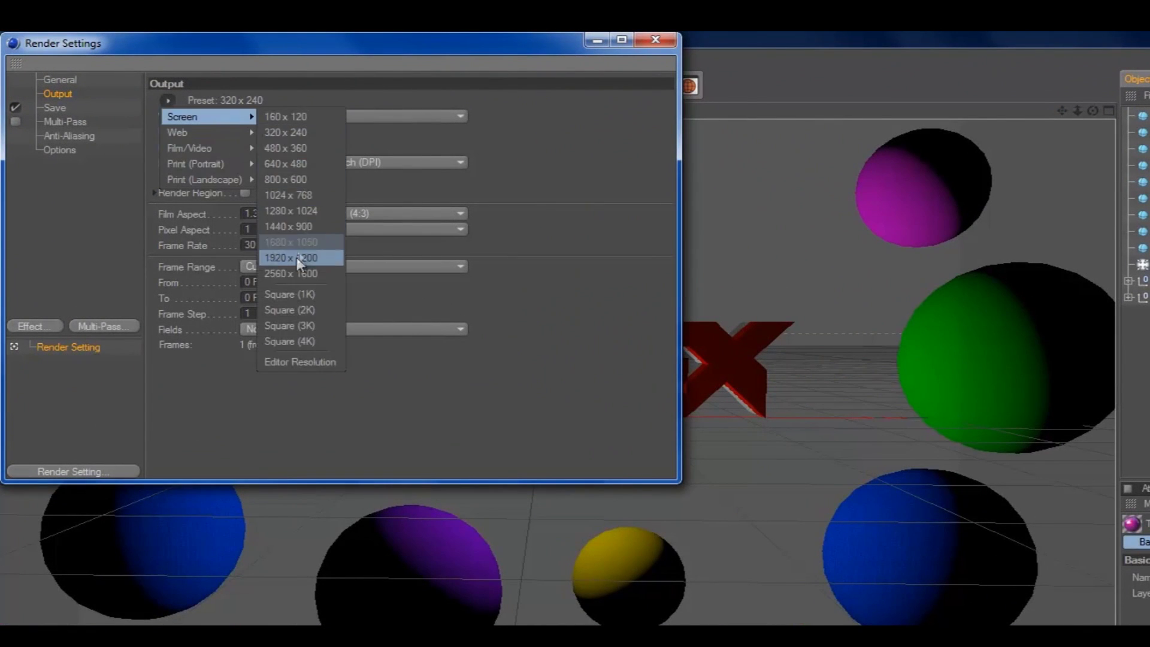
- Set the render output to 1920×1200 in JPEG format
{"action": "left_click", "coordinate": [297, 257]}
{"action": "left_click", "coordinate": [54, 108]}
{"action": "left_click", "coordinate": [359, 147]}
{"action": "left_click", "coordinate": [360, 220]}
- Save the render as NEWZODR in My Pictures and render the final image
{"action": "left_click", "coordinate": [652, 128]}
{"action": "left_click", "coordinate": [75, 341]}
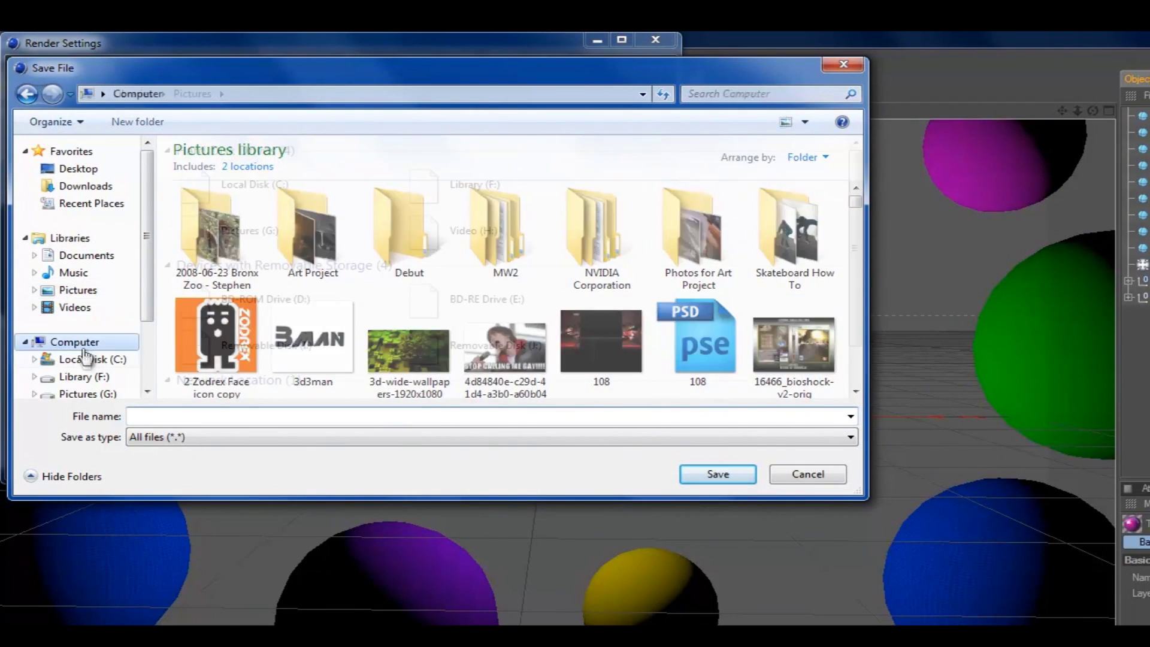
{"action": "left_click", "coordinate": [90, 360]}
{"action": "double_click", "coordinate": [515, 299]}
{"action": "double_click", "coordinate": [277, 362]}
{"action": "type", "text": "NEWZODR"}
{"action": "key", "text": "Return"}
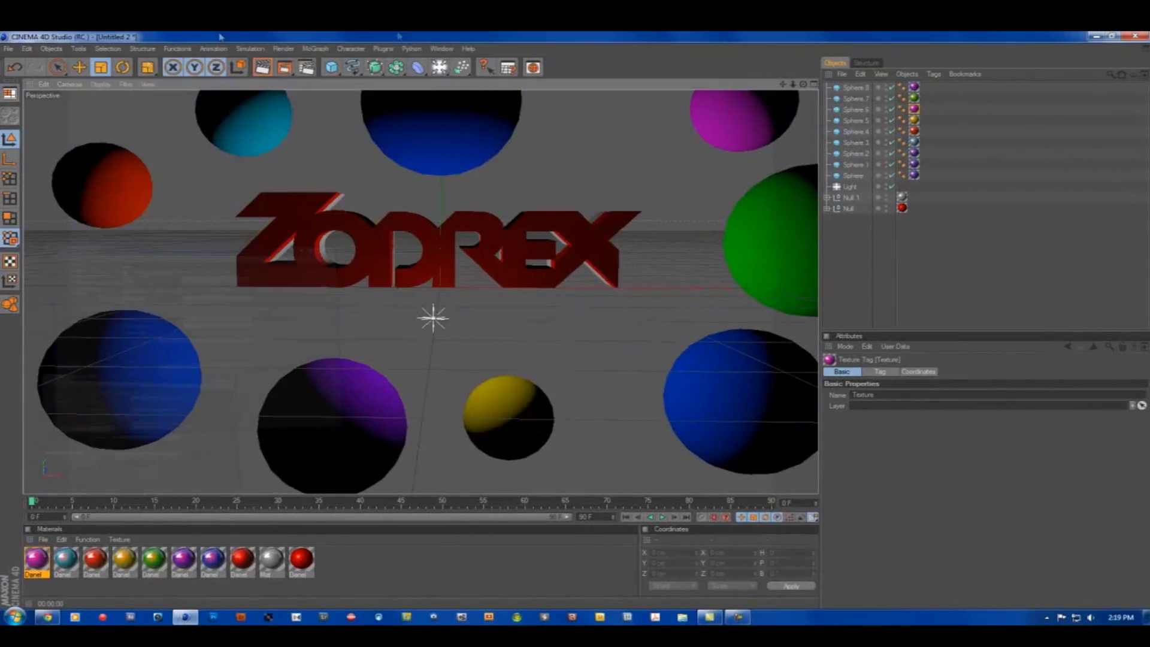
{"action": "left_click", "coordinate": [262, 67]}
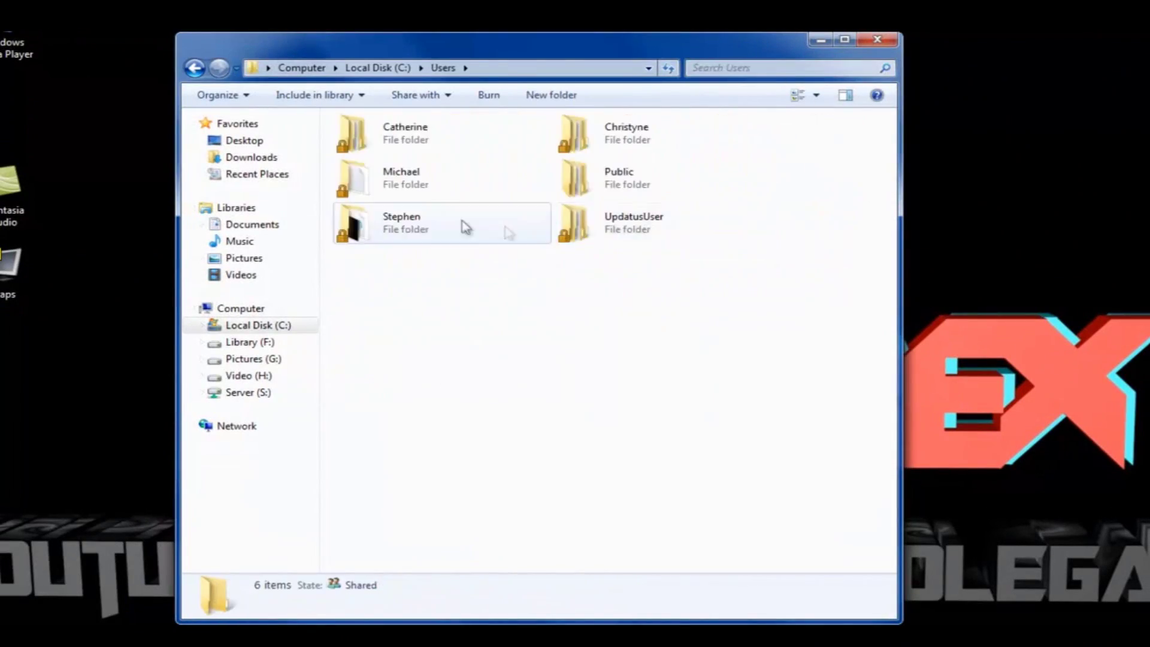
- Open NEWZODREXC4d from My Pictures and view it as a full-screen slide show
{"action": "double_click", "coordinate": [455, 325]}
{"action": "left_click_drag", "start_coordinate": [890, 128], "coordinate": [897, 371]}
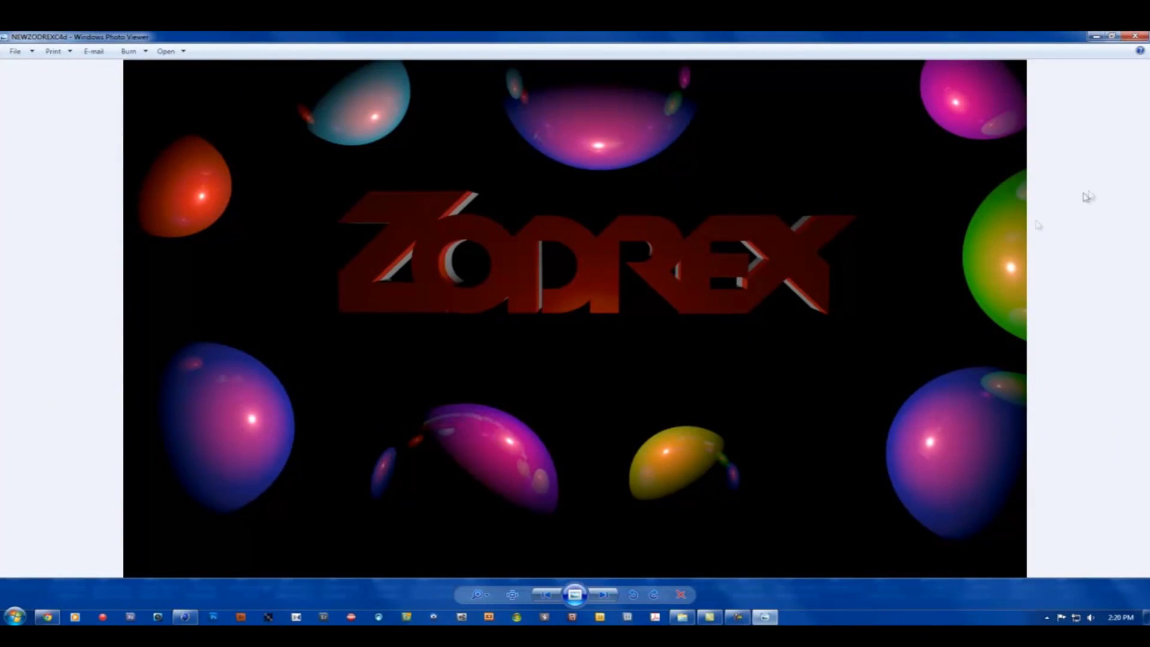
{"action": "left_click", "coordinate": [575, 594]}
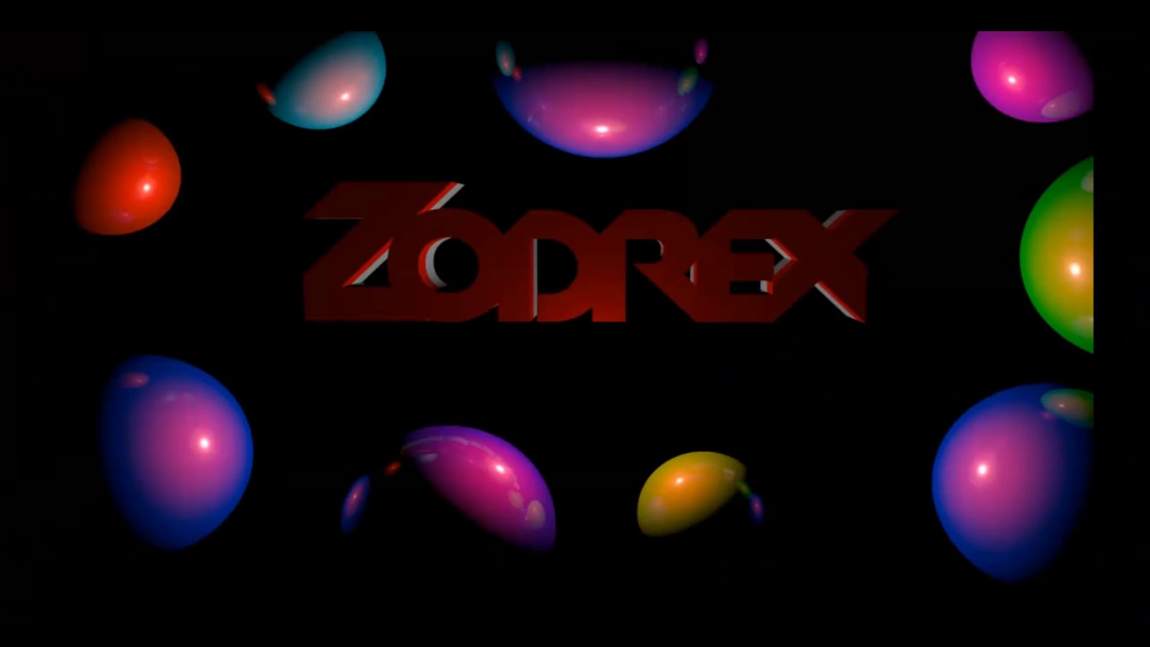